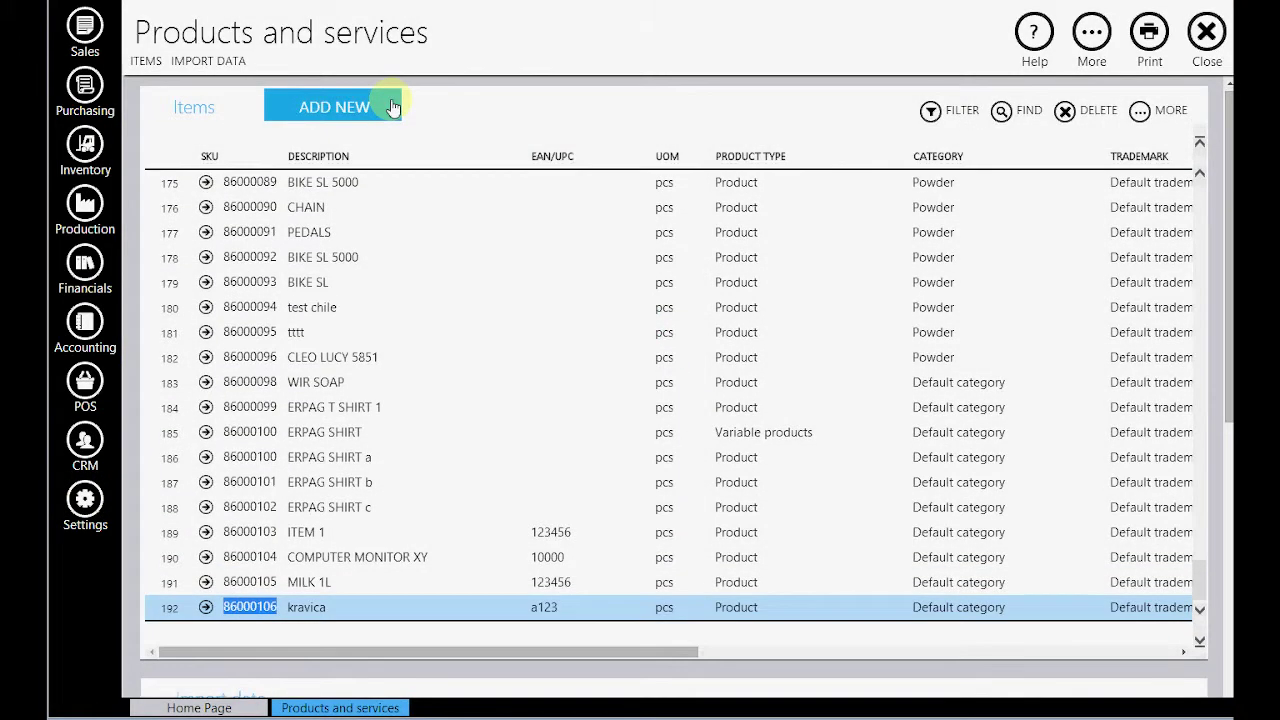
Create a new product described as ERPAG COMPUTER with a default price of 50.00
click(365, 106)
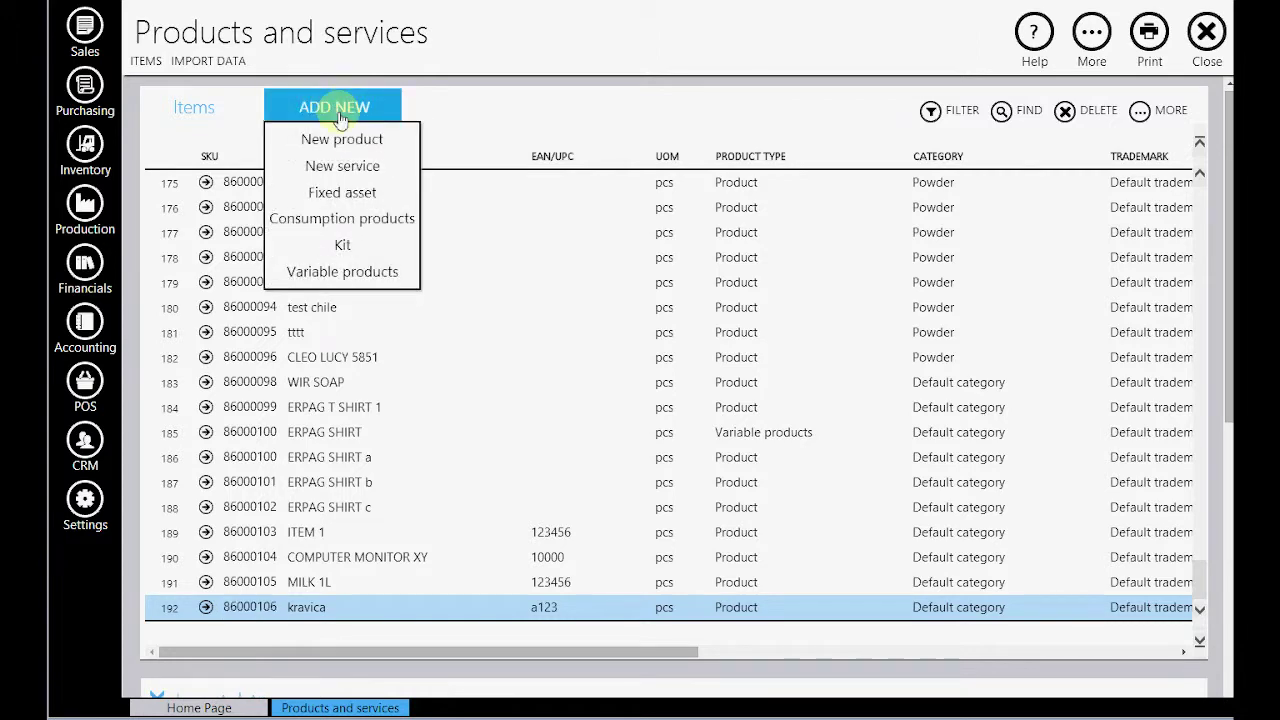
click(350, 145)
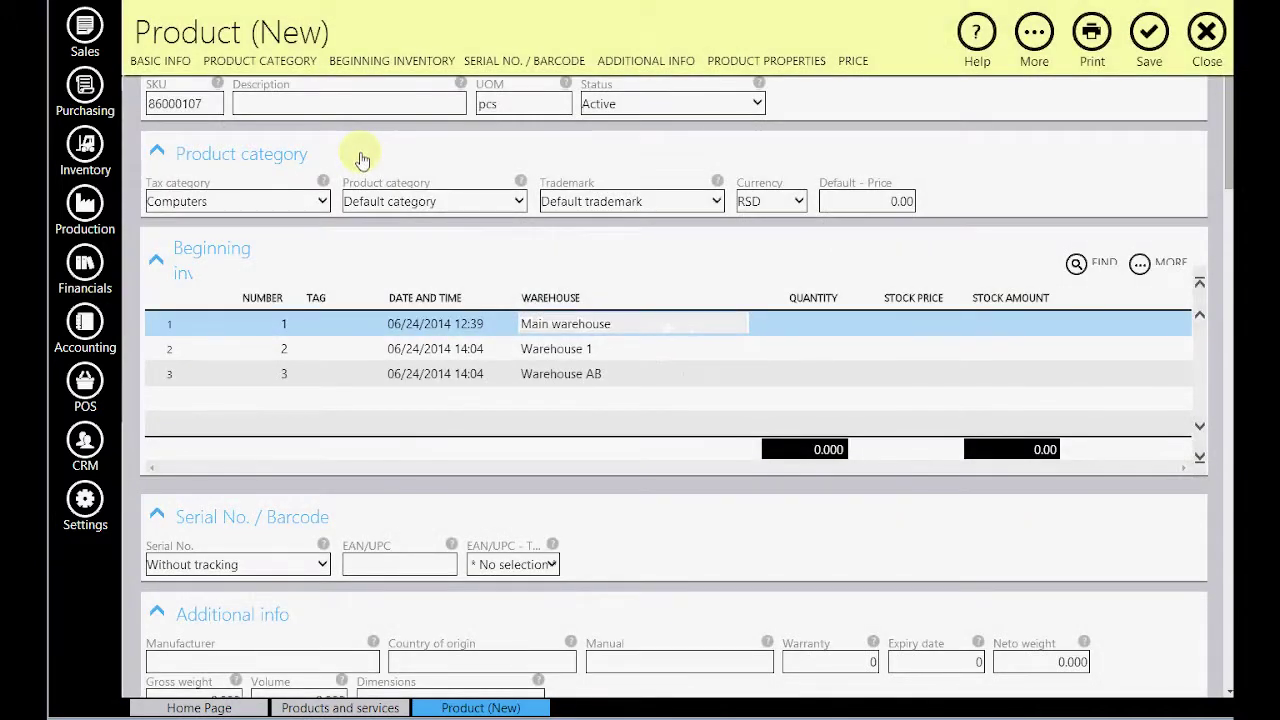
click(358, 103)
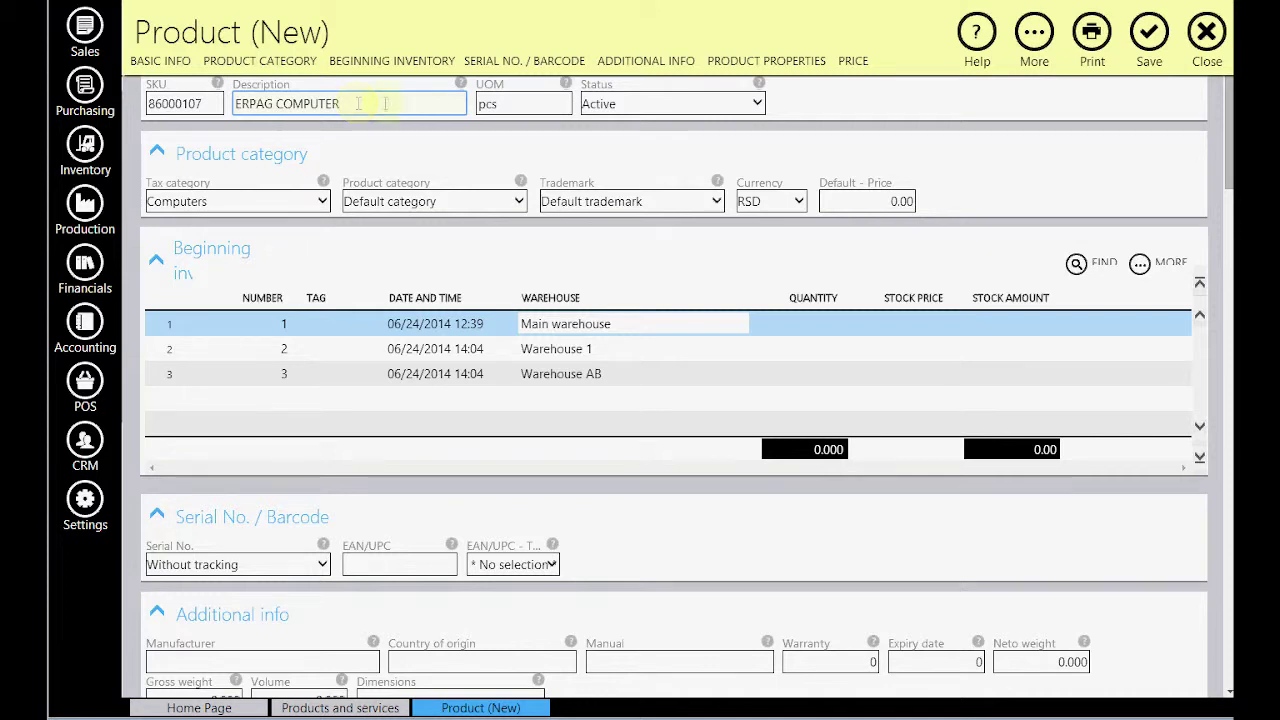
click(903, 201)
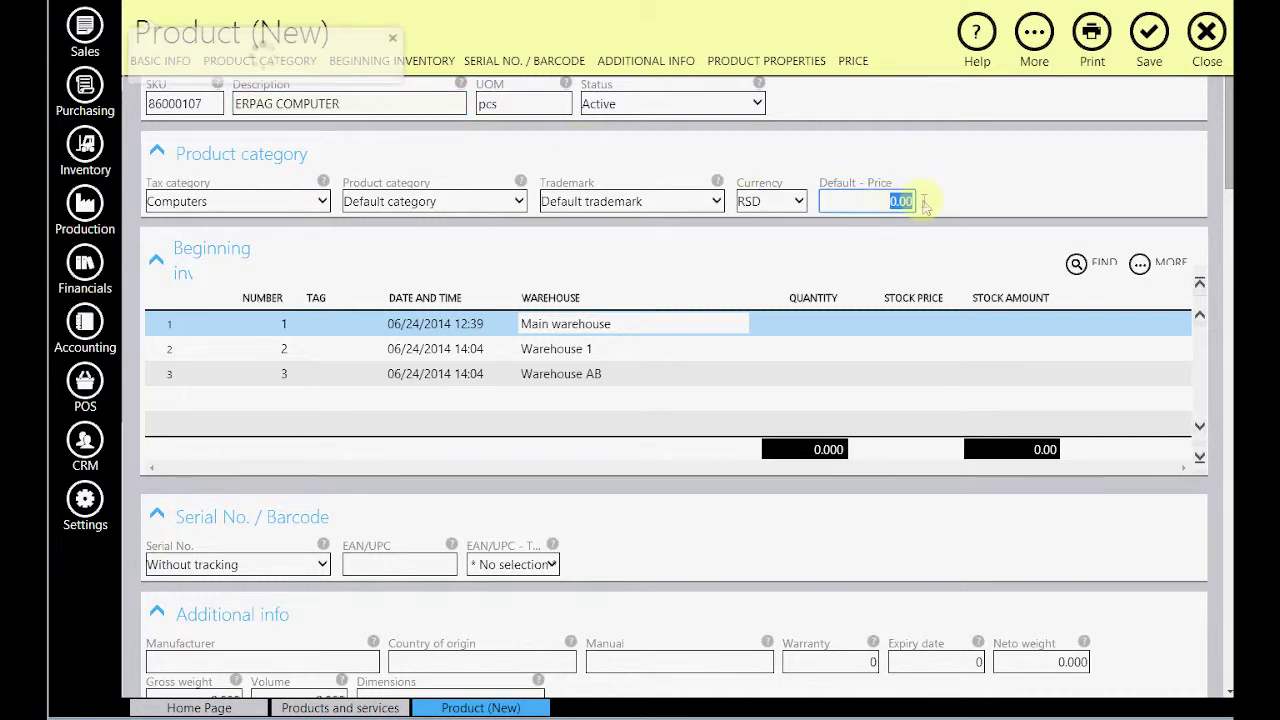
text(50)
click(970, 201)
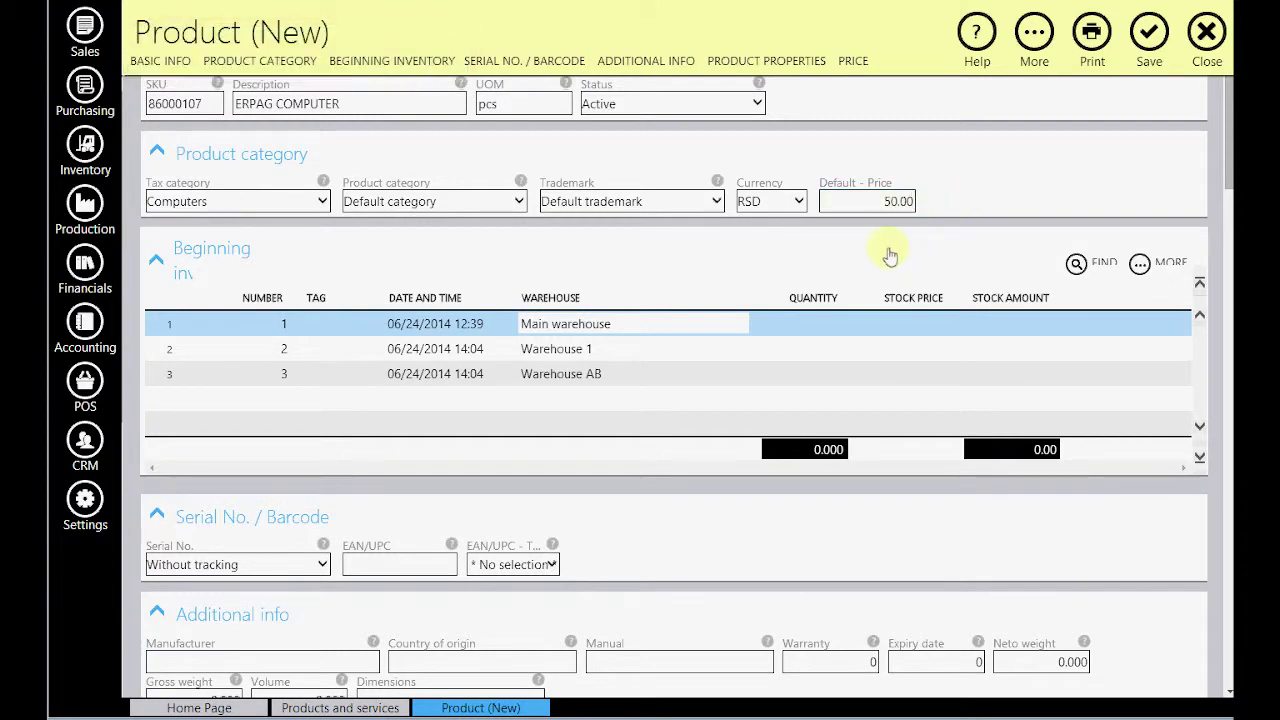
Set the product's tracking to Serial number and save the product
scroll(876, 266, down, 3)
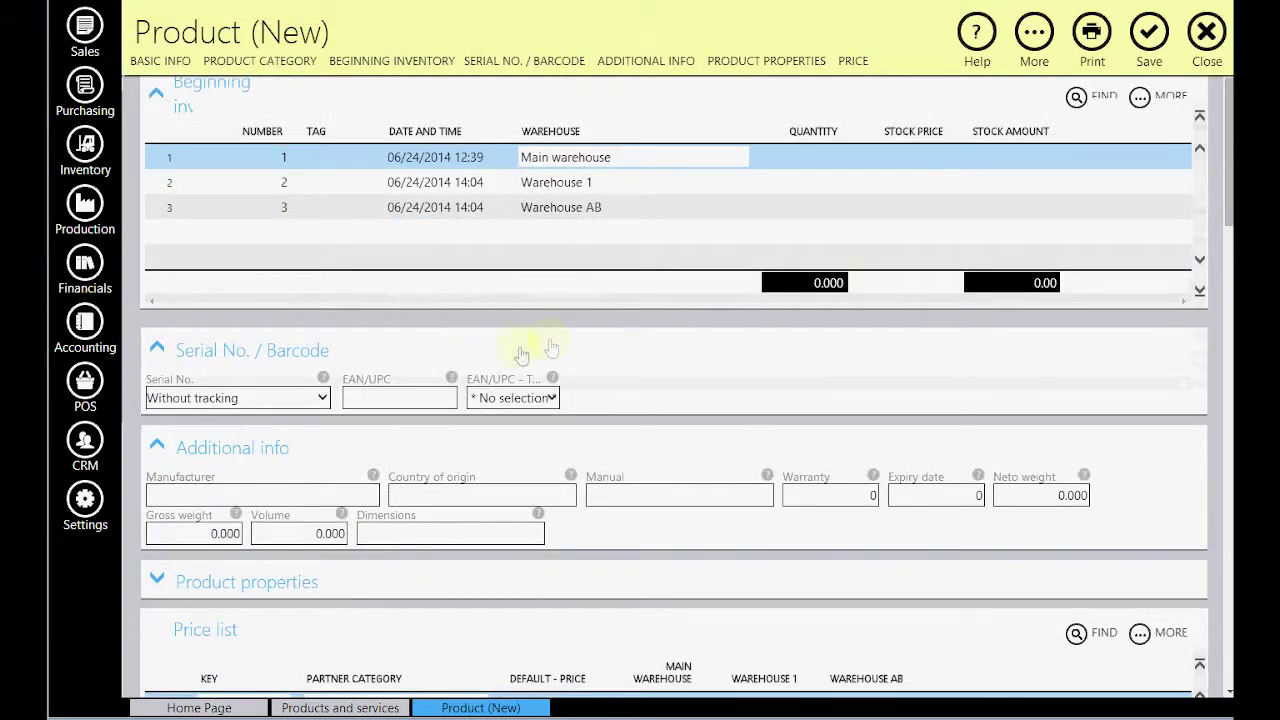
click(282, 404)
click(262, 443)
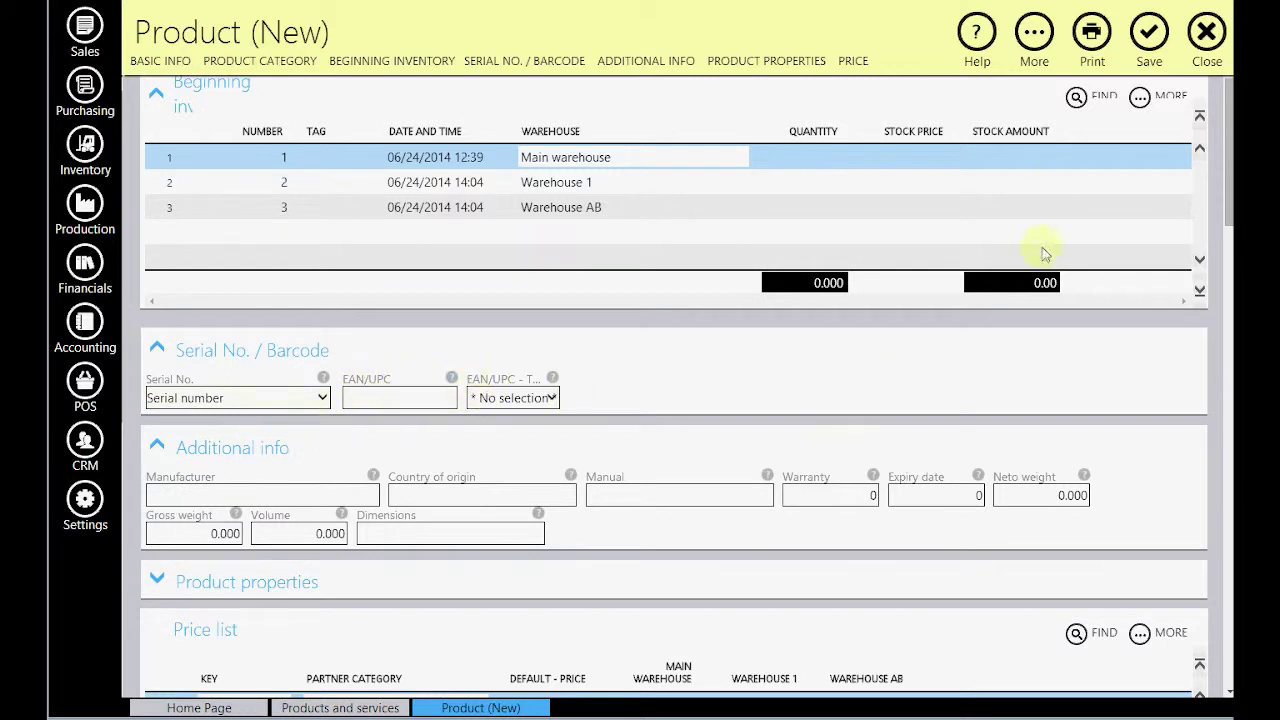
click(1147, 33)
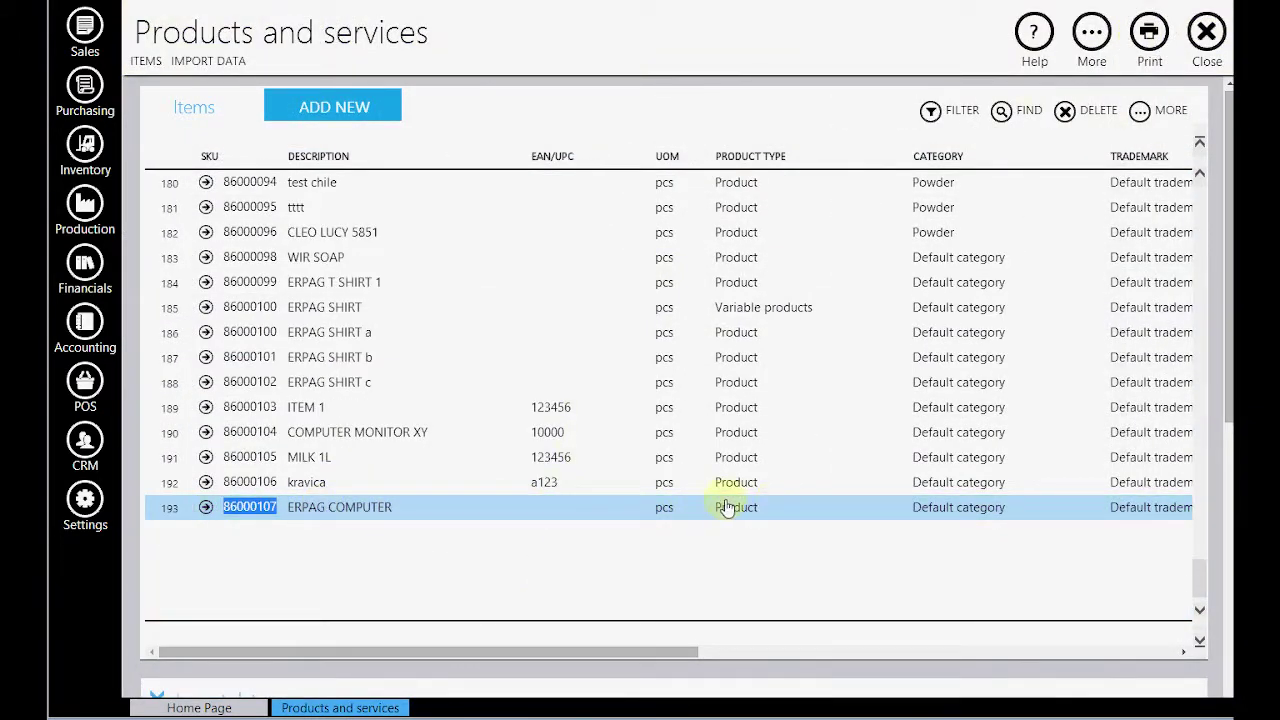
Create a new supplier invoice for supplier ABB store with document number 12345
click(84, 87)
click(416, 74)
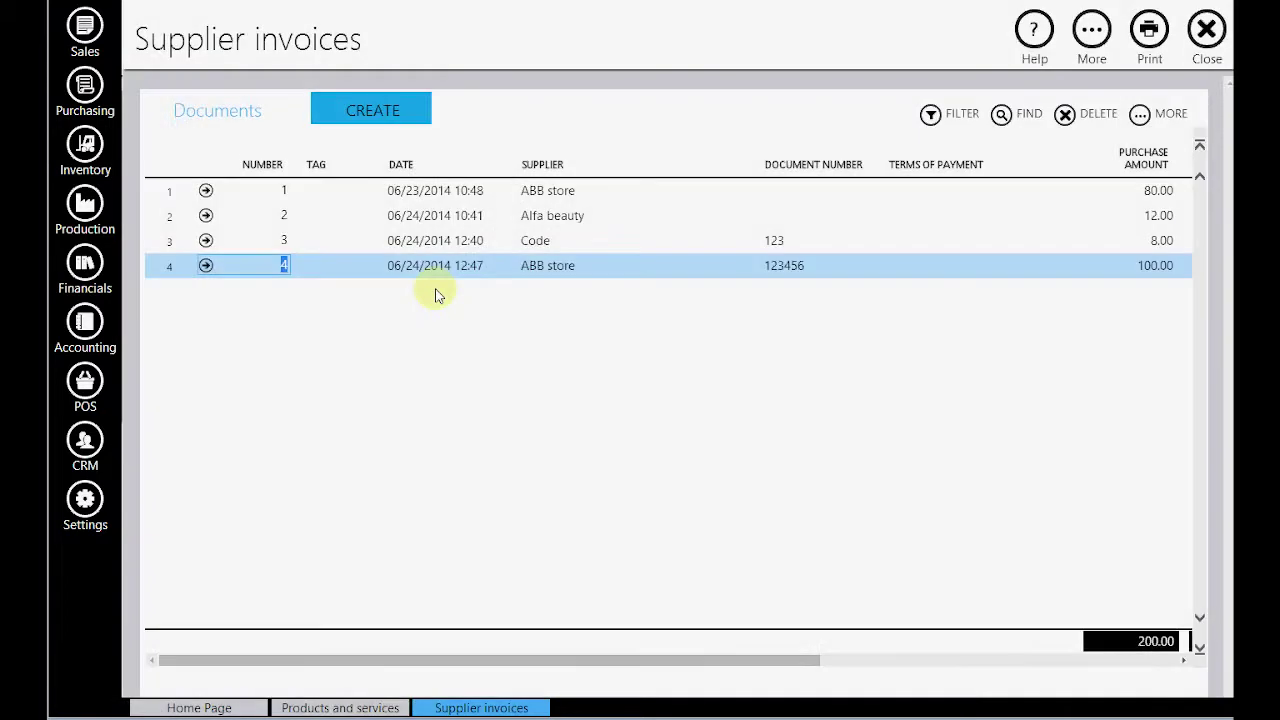
click(386, 109)
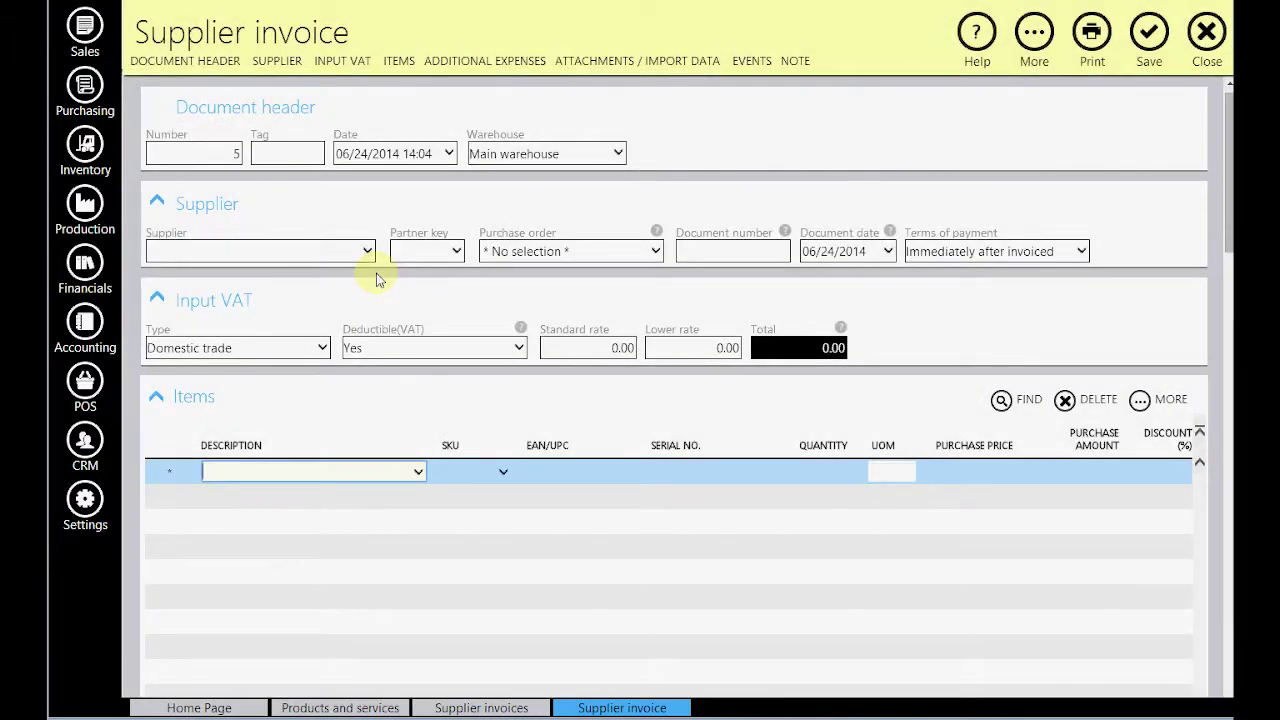
click(334, 251)
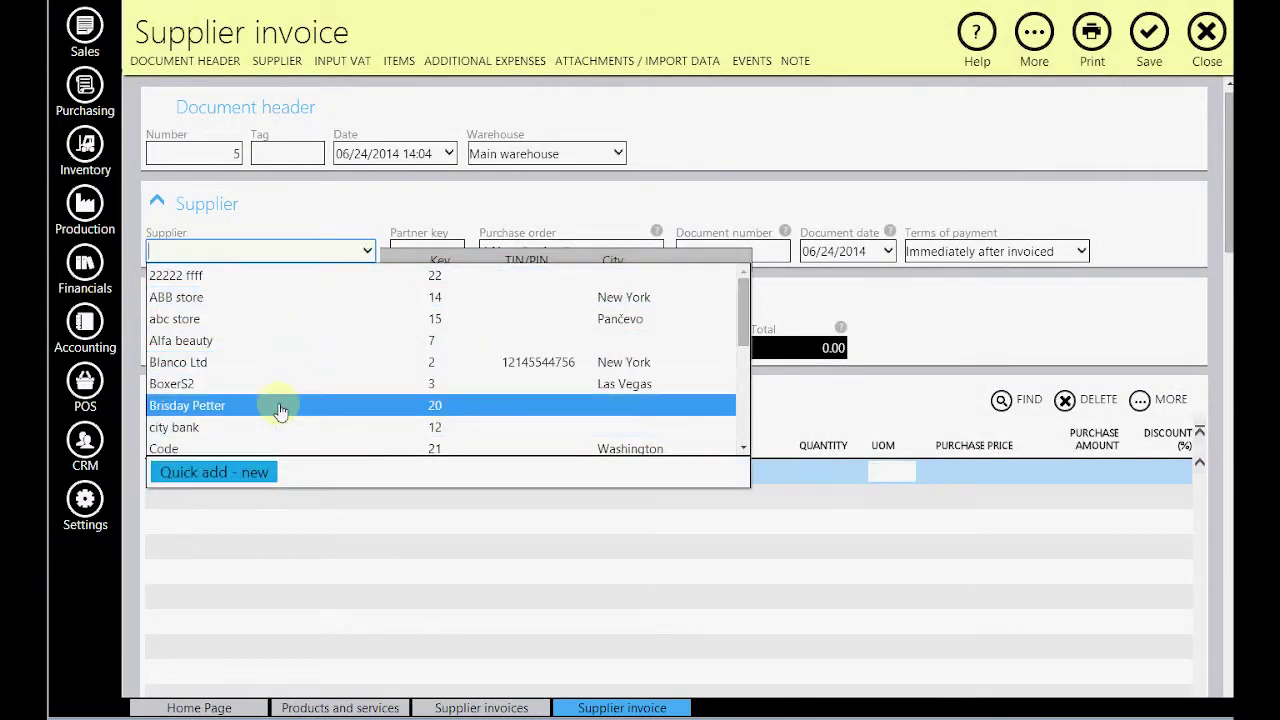
click(280, 298)
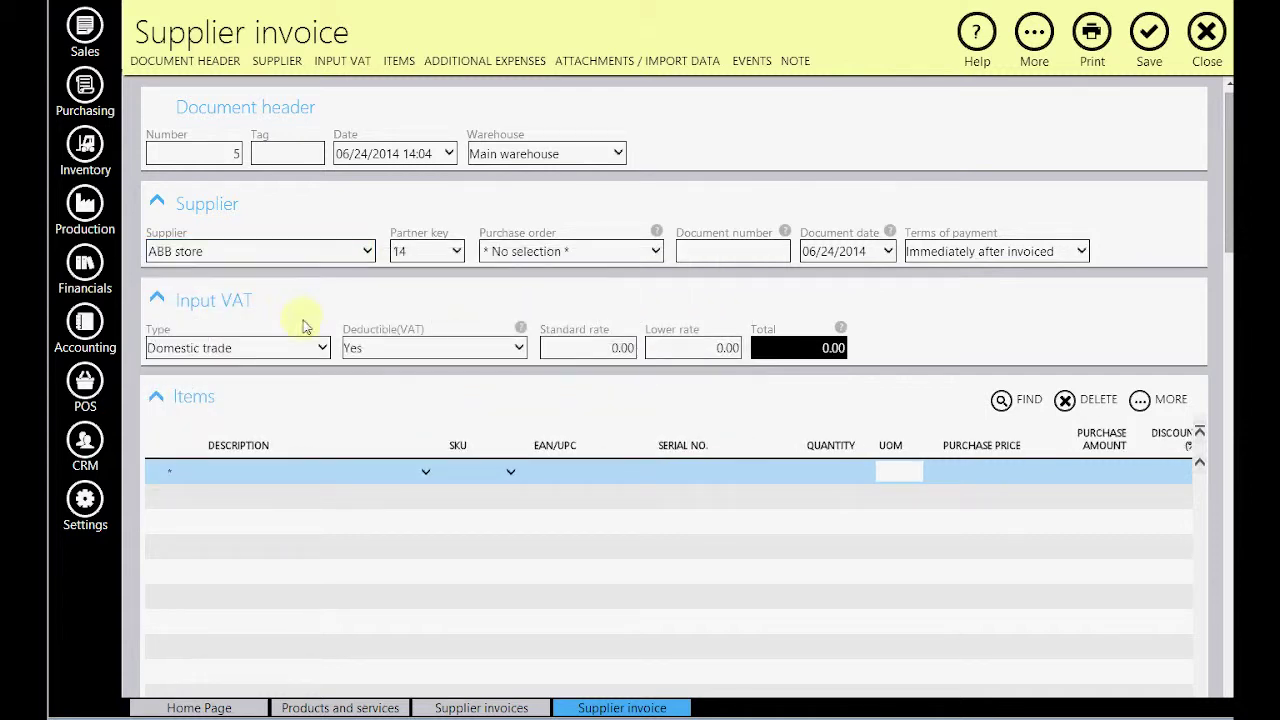
click(708, 248)
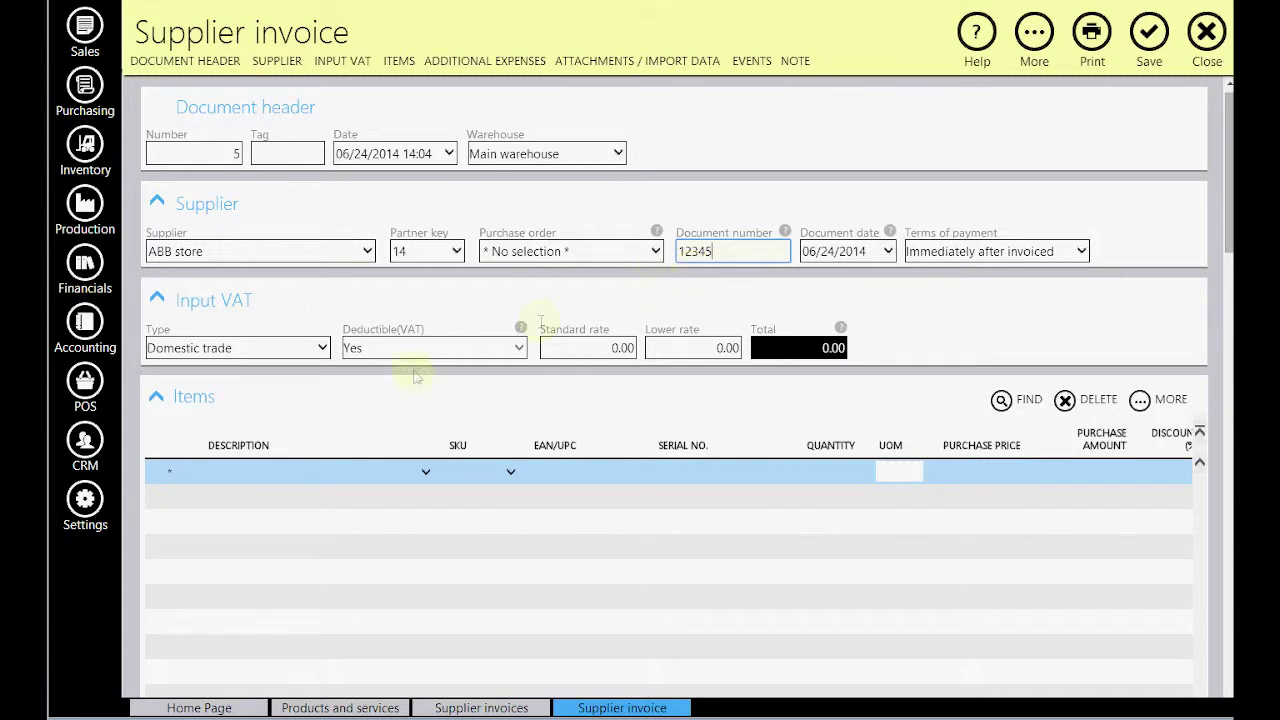
Add ERPAG COMPUTER as the first item of the supplier invoice with serial number 123
scroll(340, 430, down, 1)
click(309, 388)
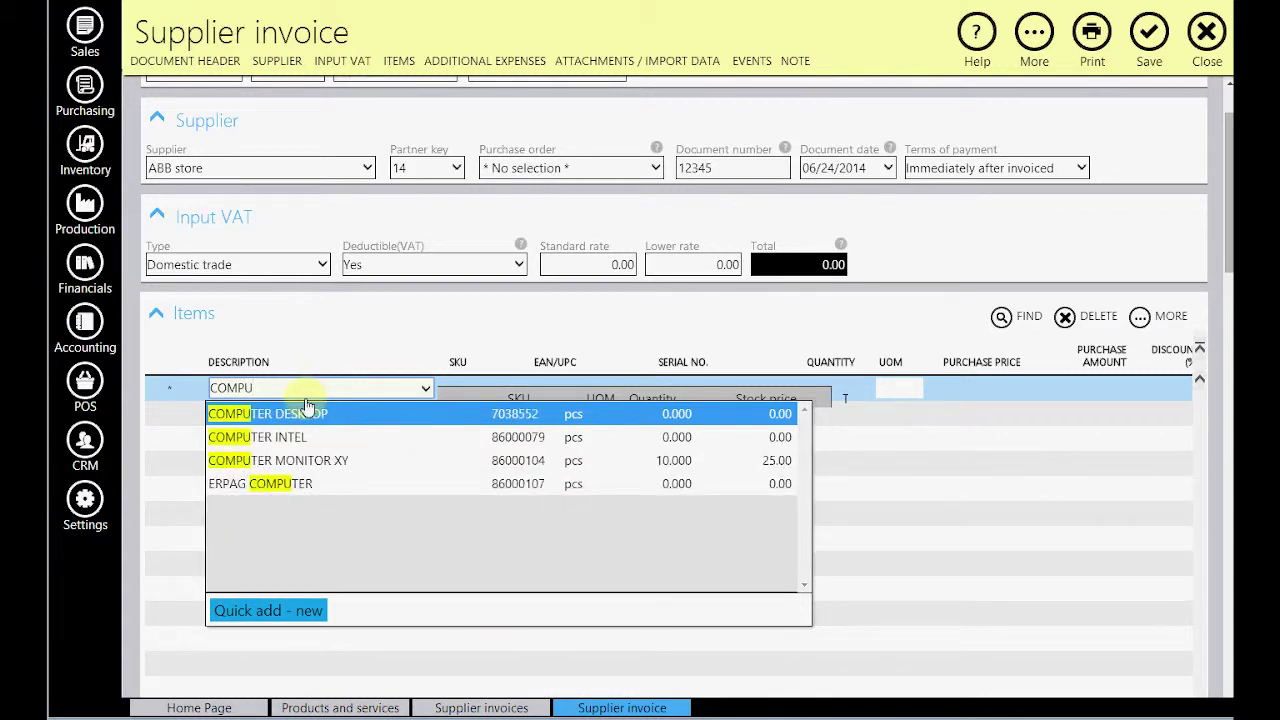
click(289, 483)
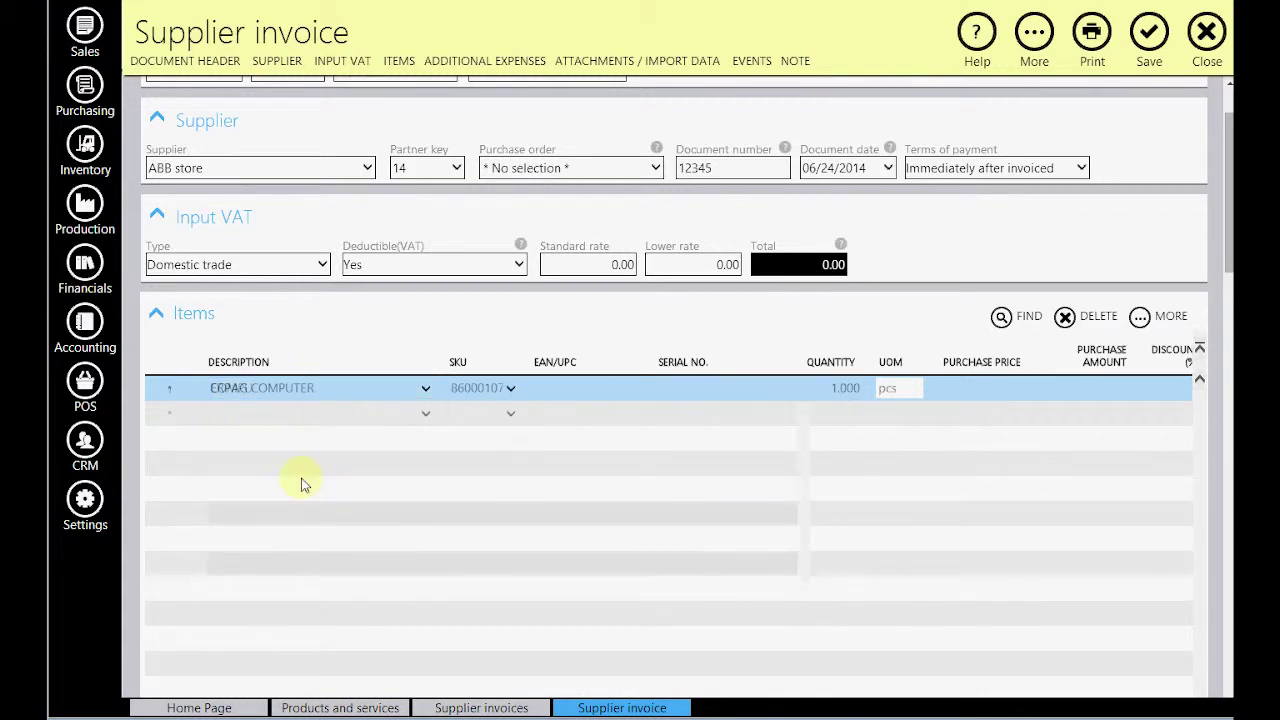
click(680, 395)
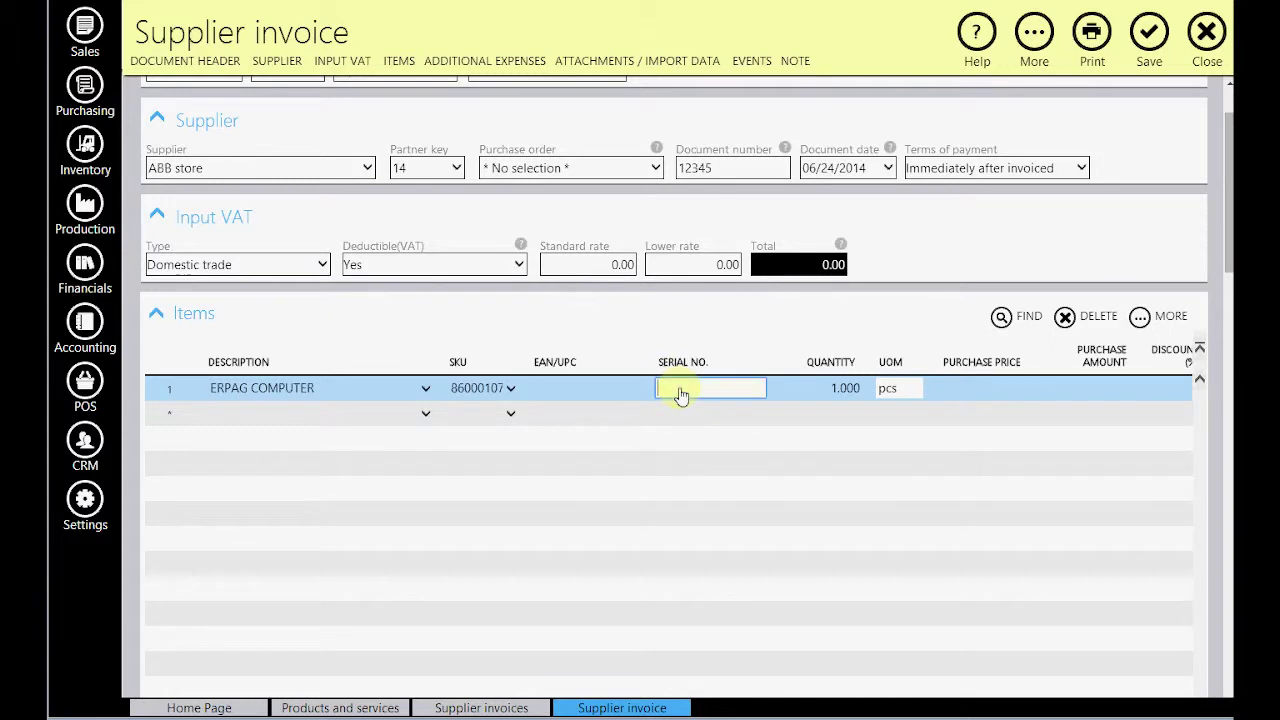
text(123)
Add ERPAG COMPUTER as the second item line with serial number 1234
click(340, 416)
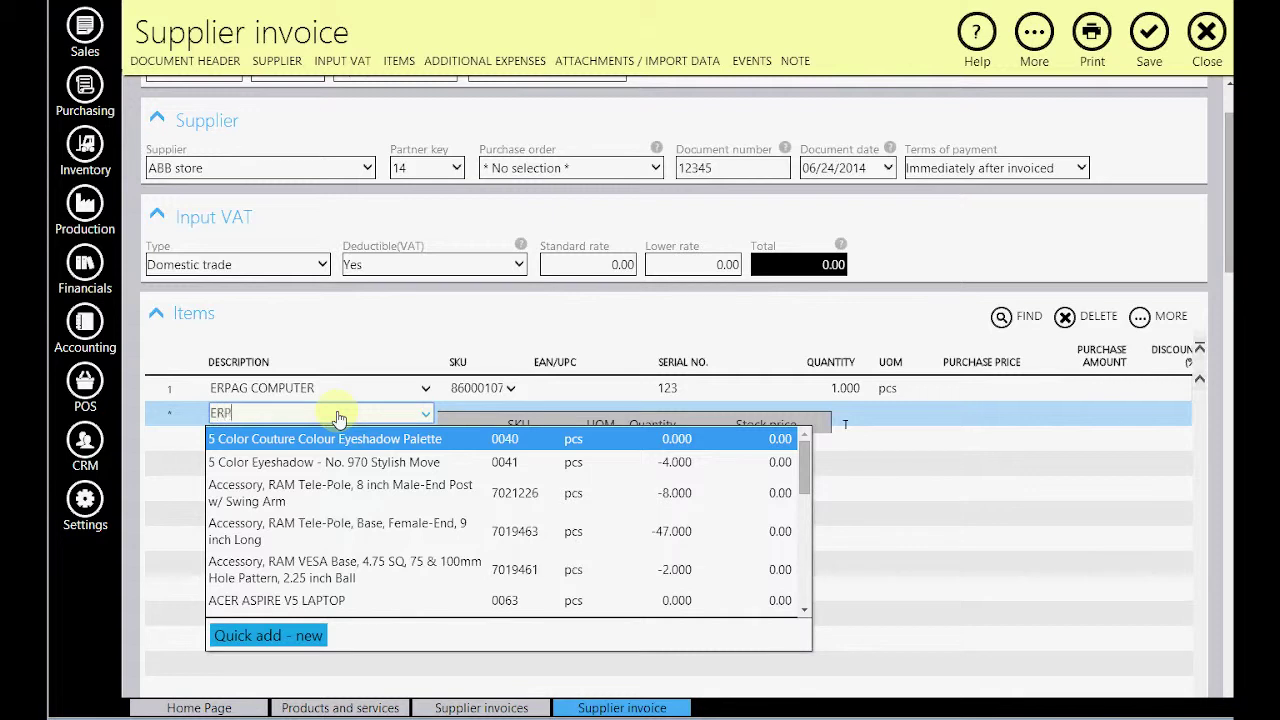
text(ERPAG)
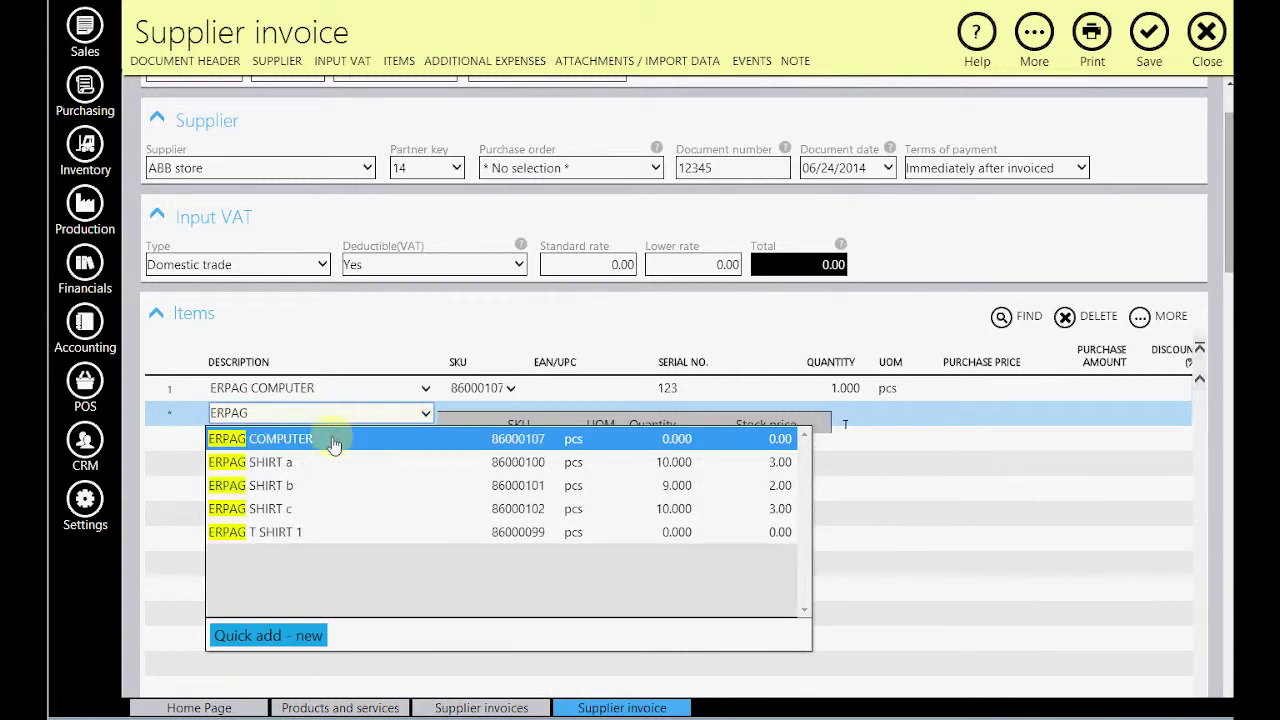
click(332, 440)
click(662, 416)
text(1234)
Complete the supplier invoice with ERPAG COMPUTER lines for serial numbers 12345 and 123456 and a 30.00 purchase price on all four lines, and save it
click(280, 445)
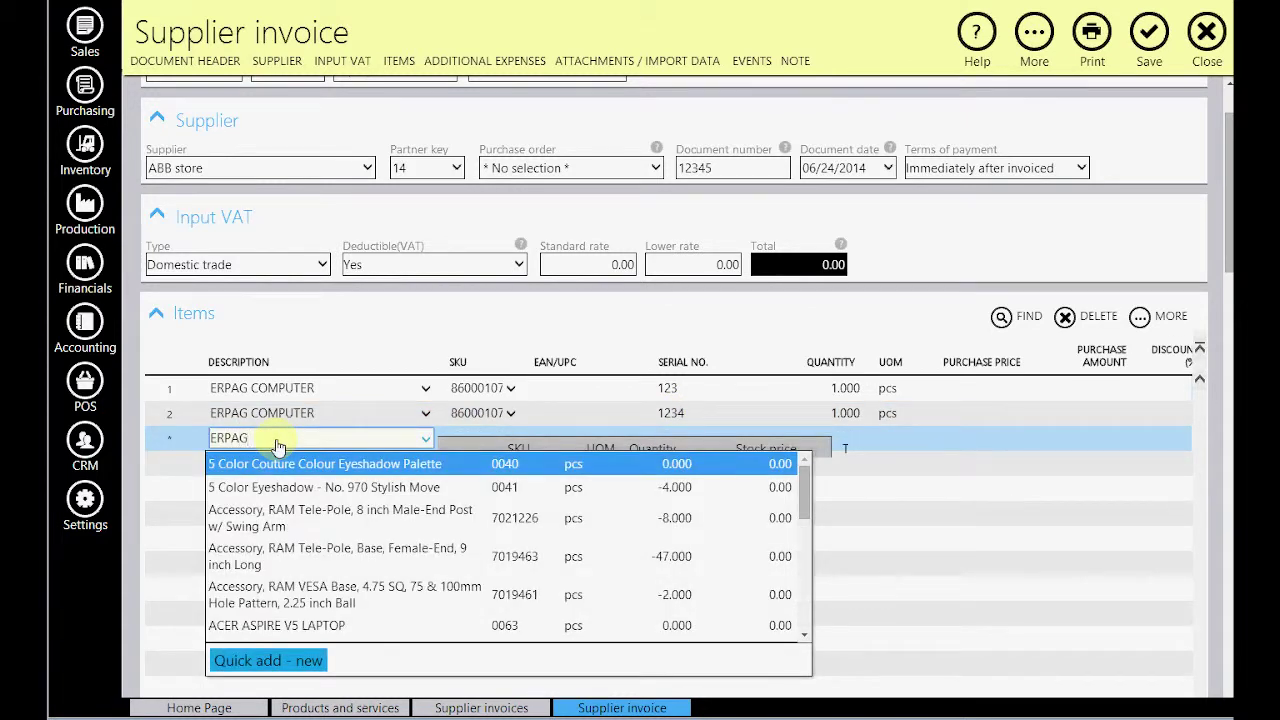
click(285, 462)
click(668, 440)
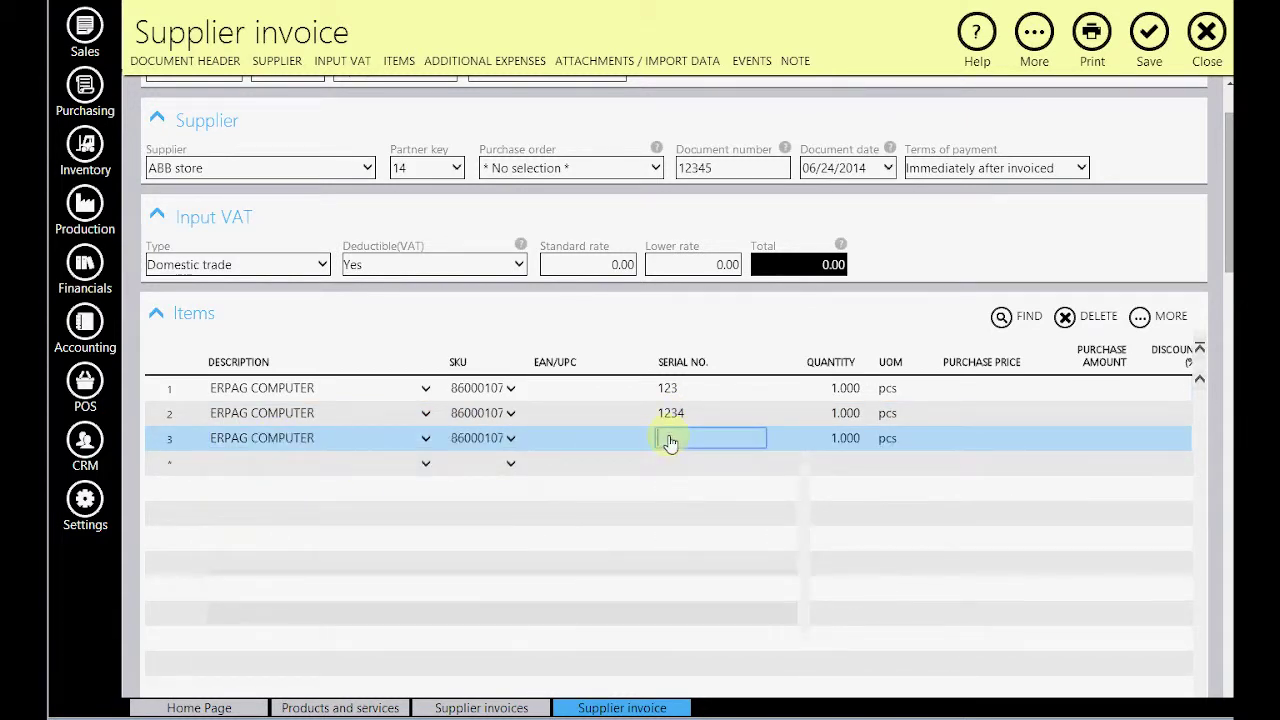
text(12345)
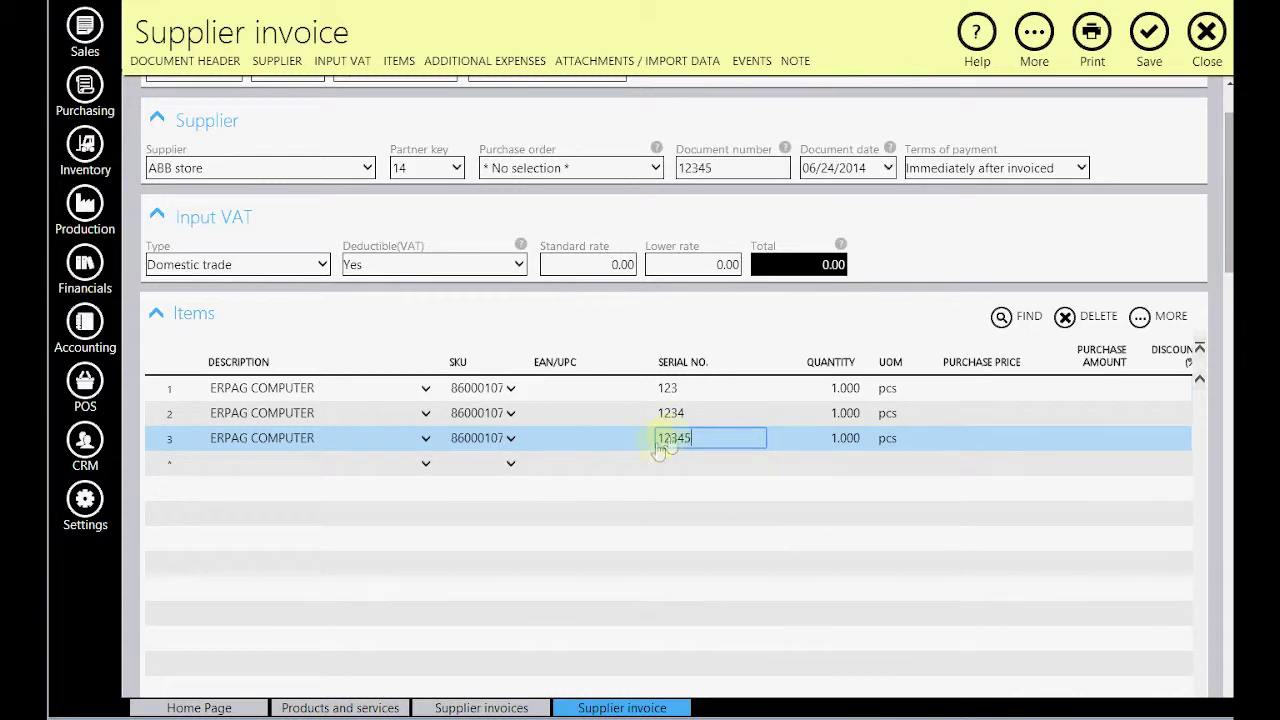
click(305, 466)
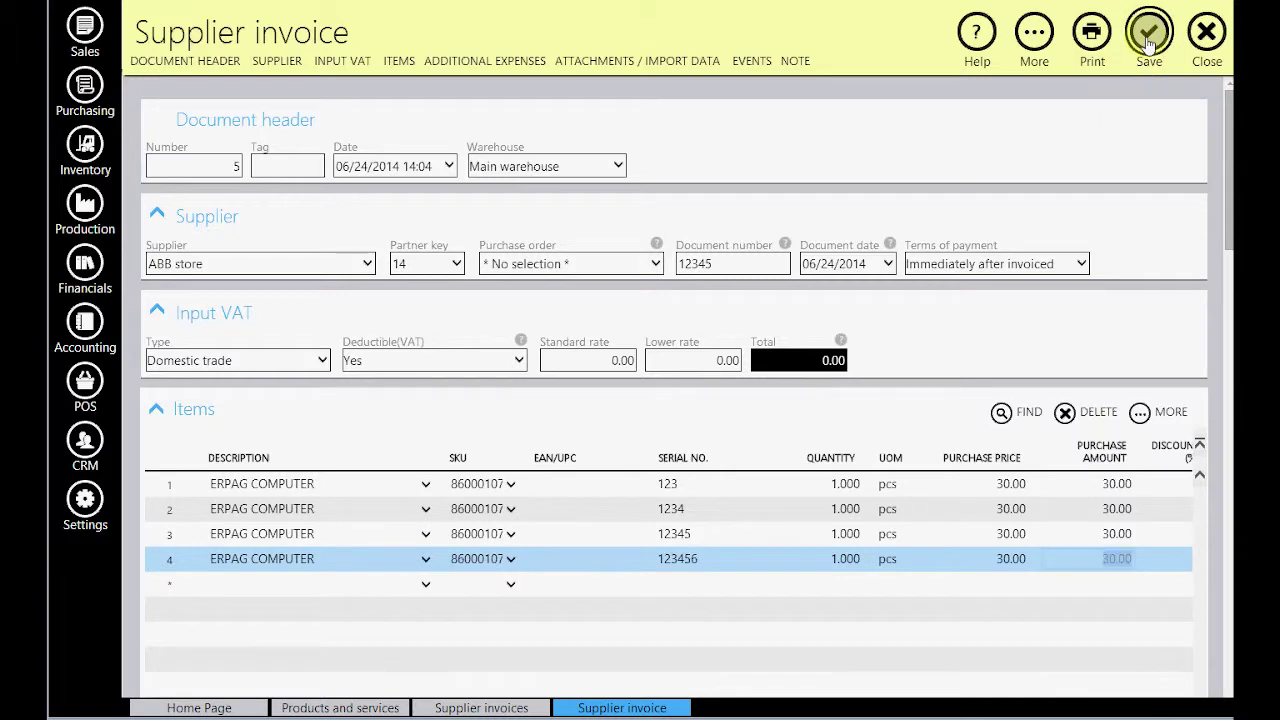
click(1148, 36)
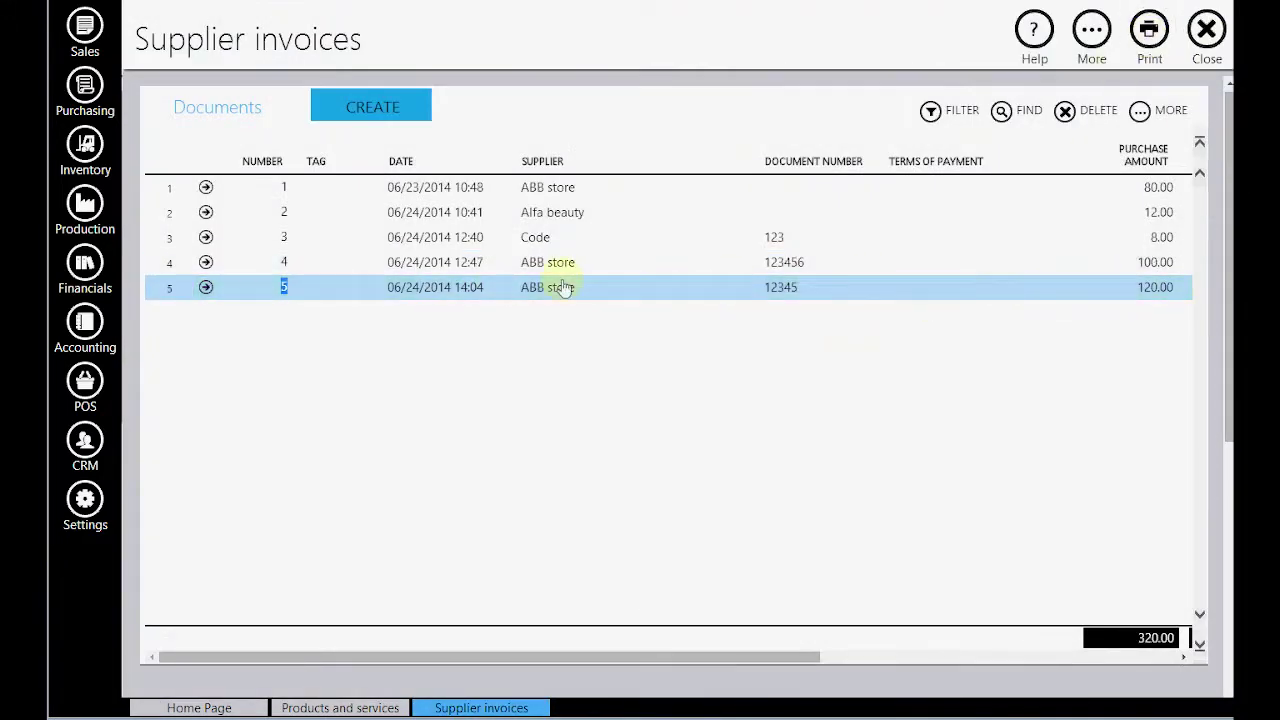
Create a new sales invoice for customer BoxerS2
click(85, 29)
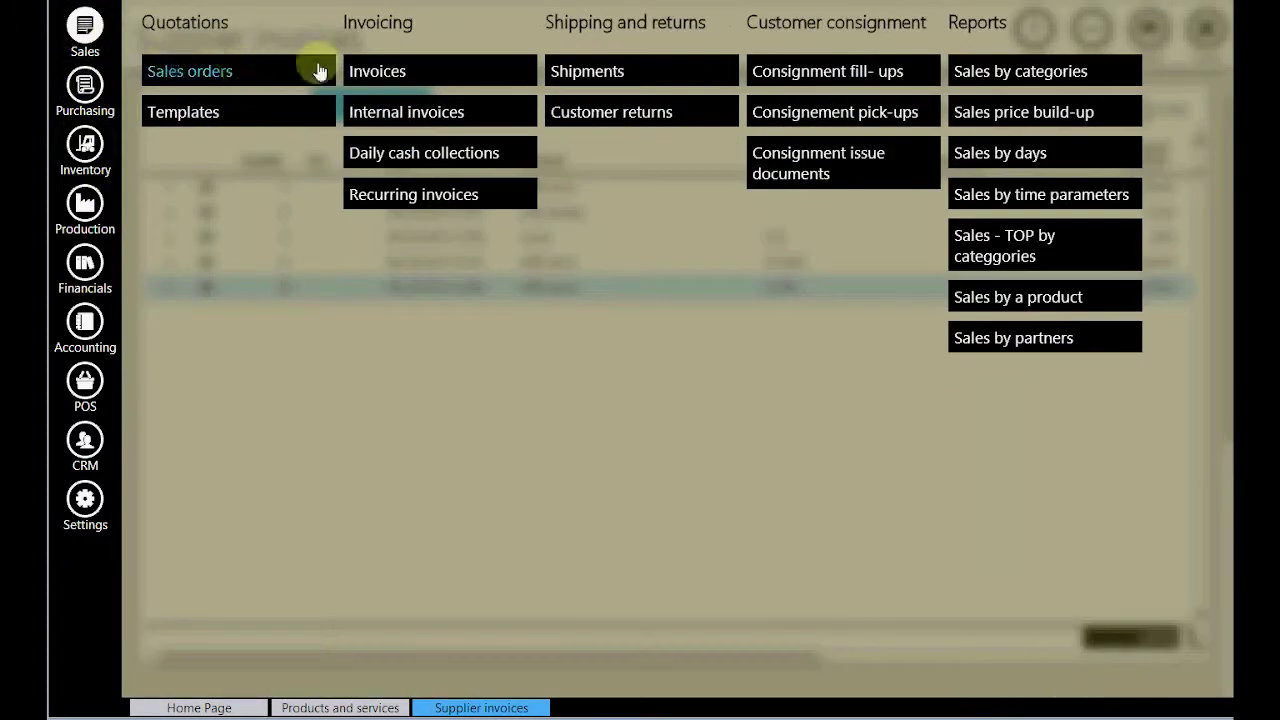
click(380, 75)
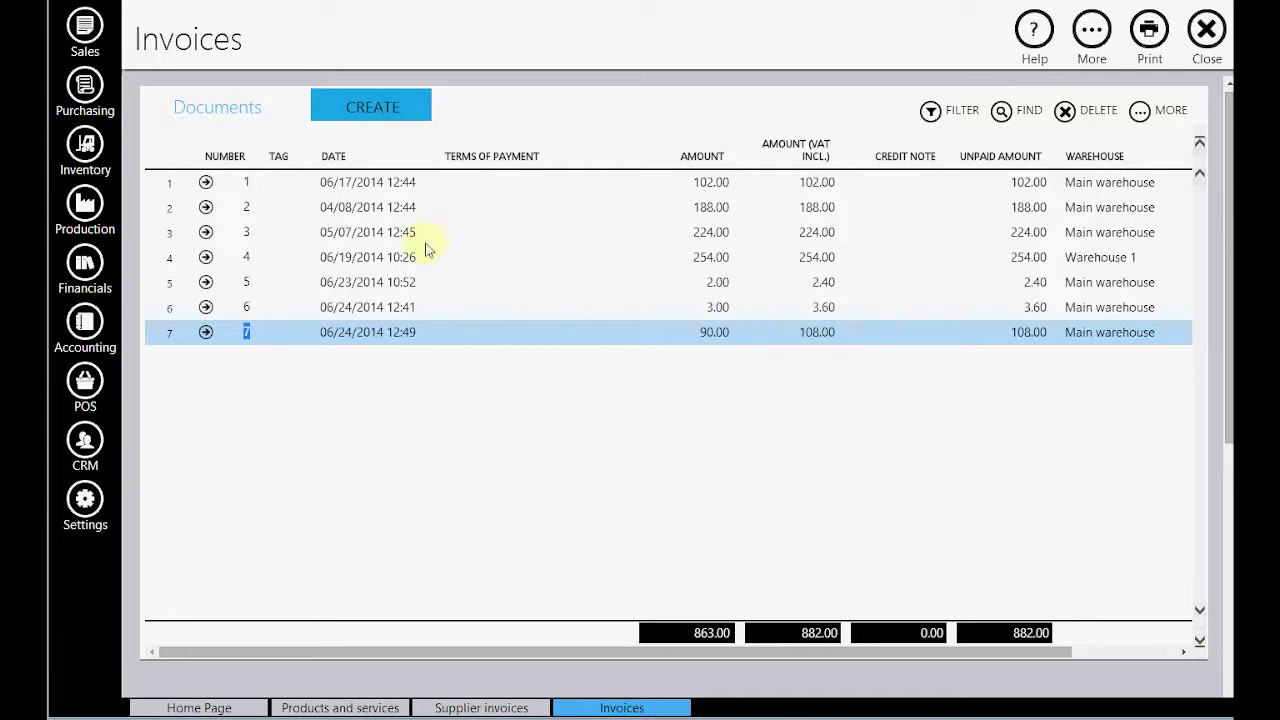
click(401, 112)
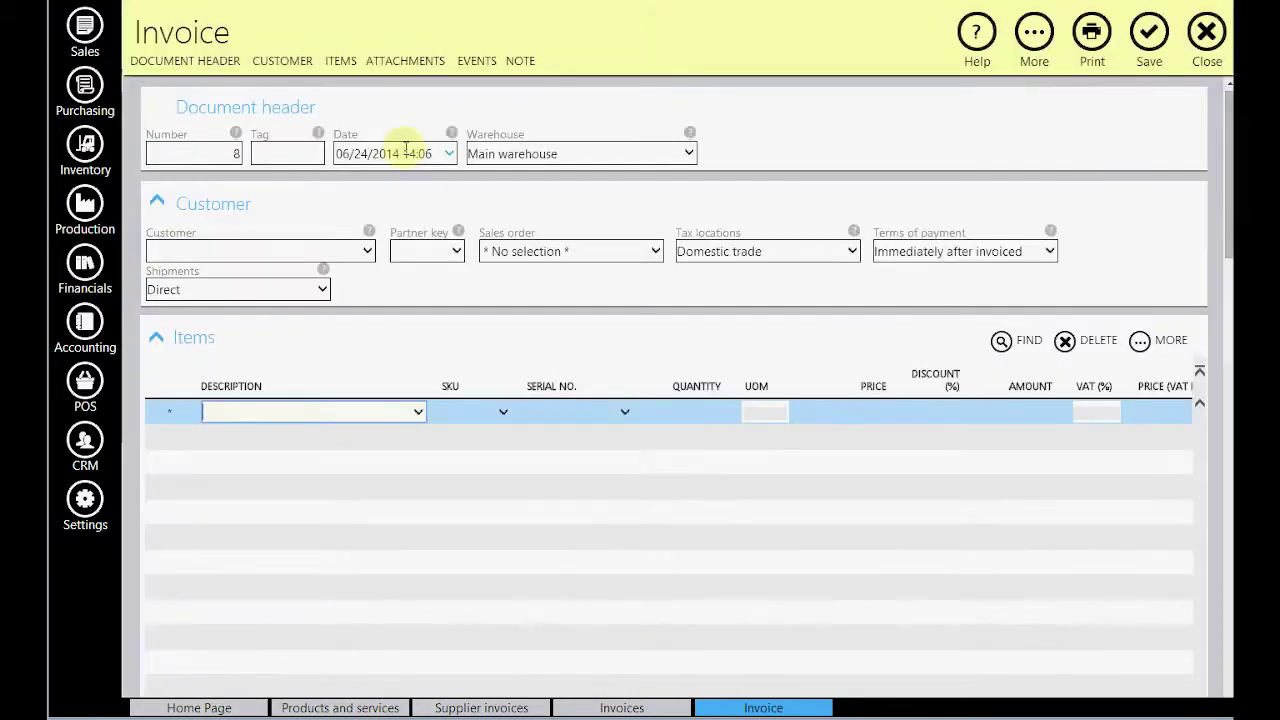
click(277, 250)
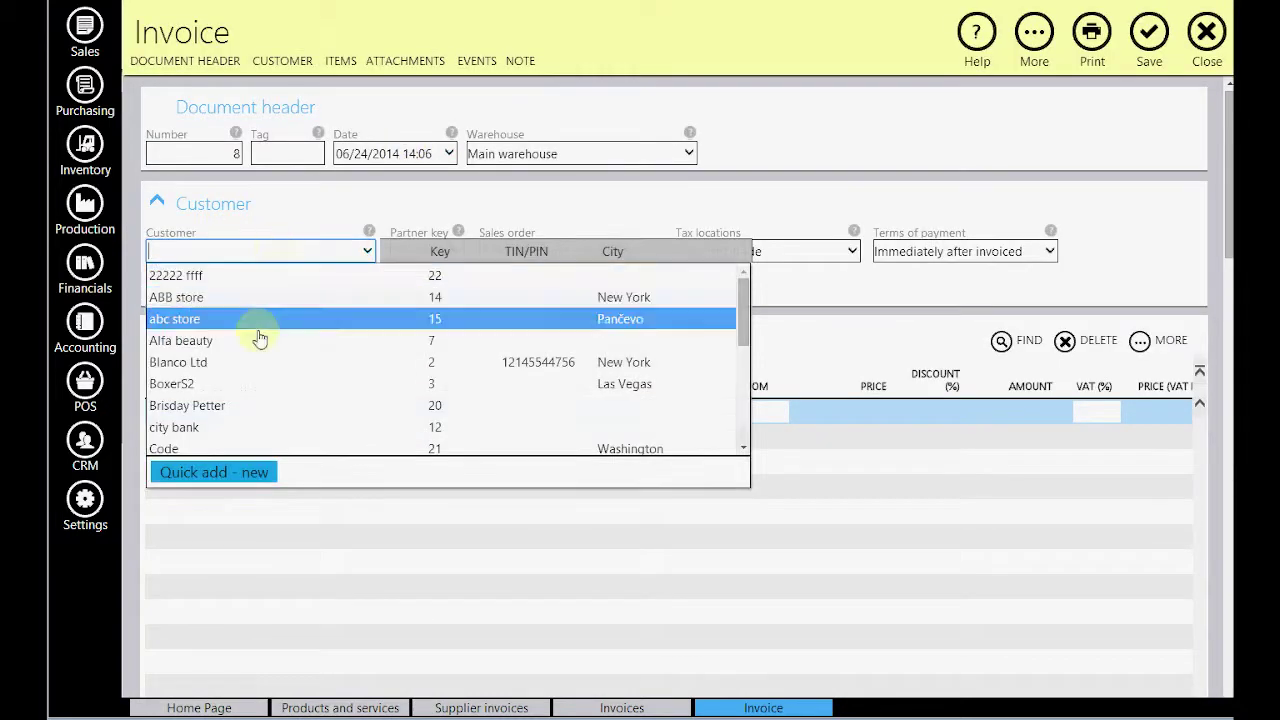
click(247, 385)
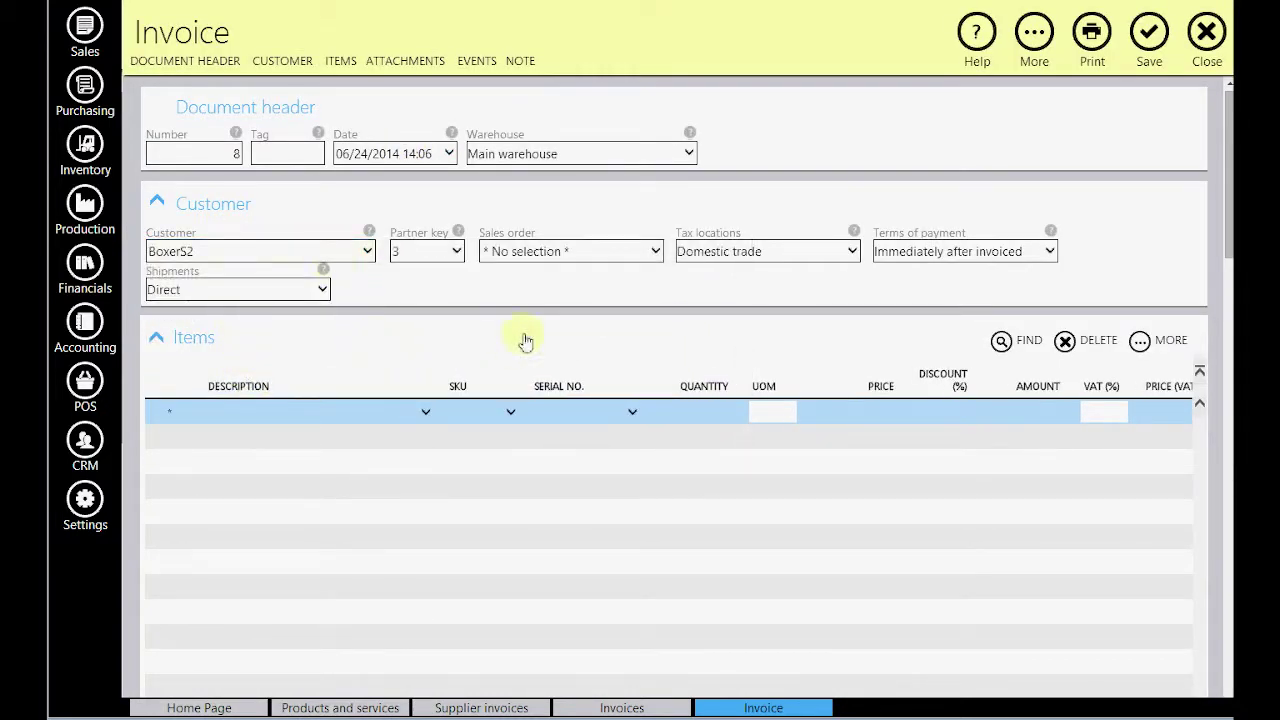
Add ERPAG COMPUTER as the first item of the sales invoice and choose serial number 12345
click(299, 420)
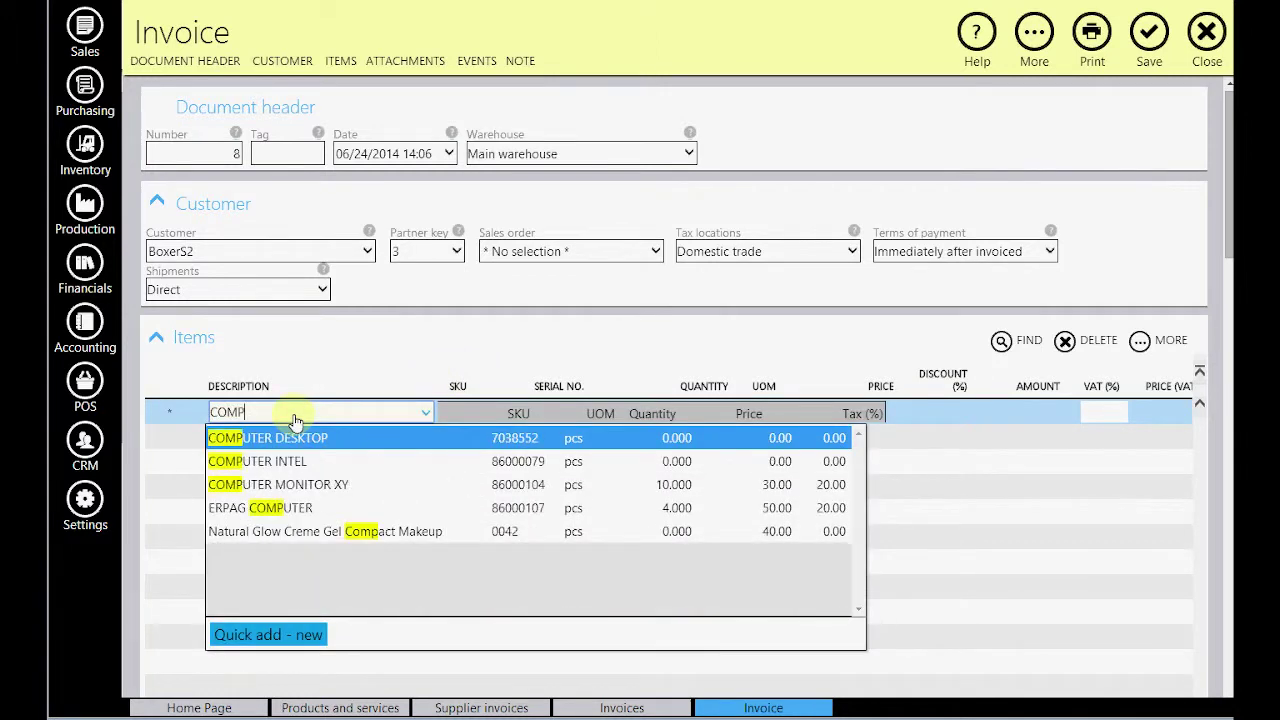
click(313, 510)
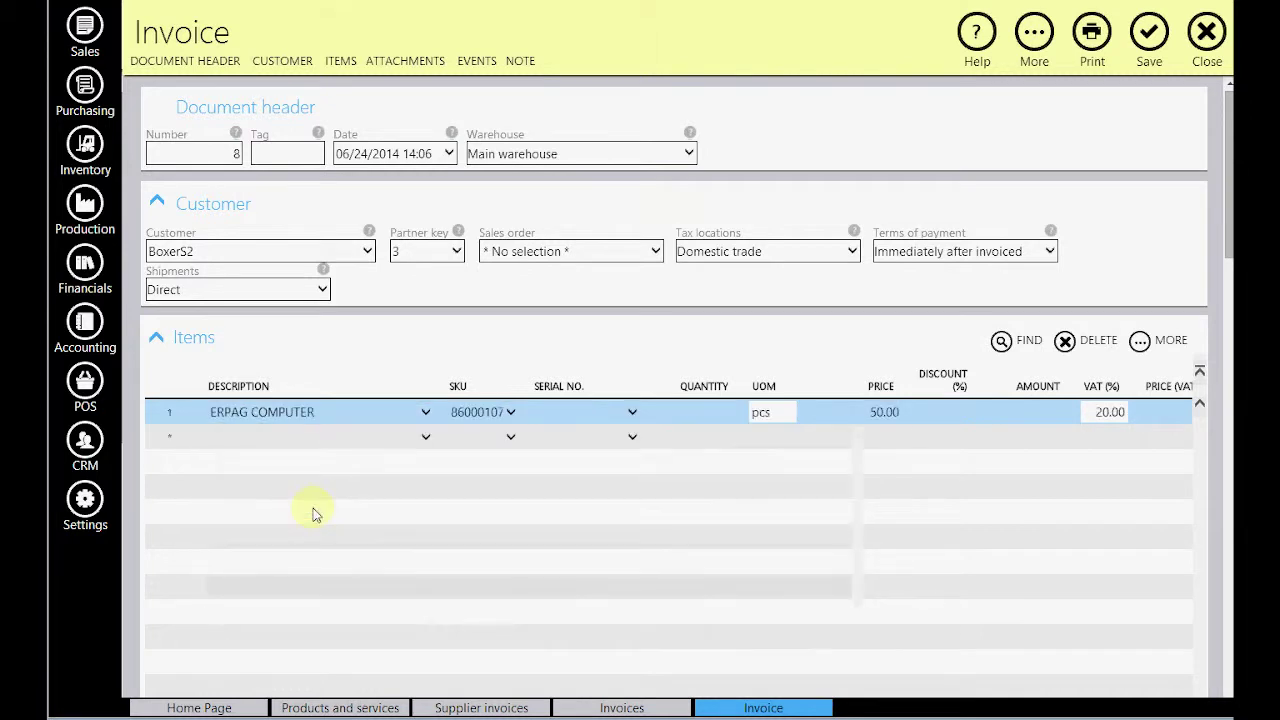
click(630, 418)
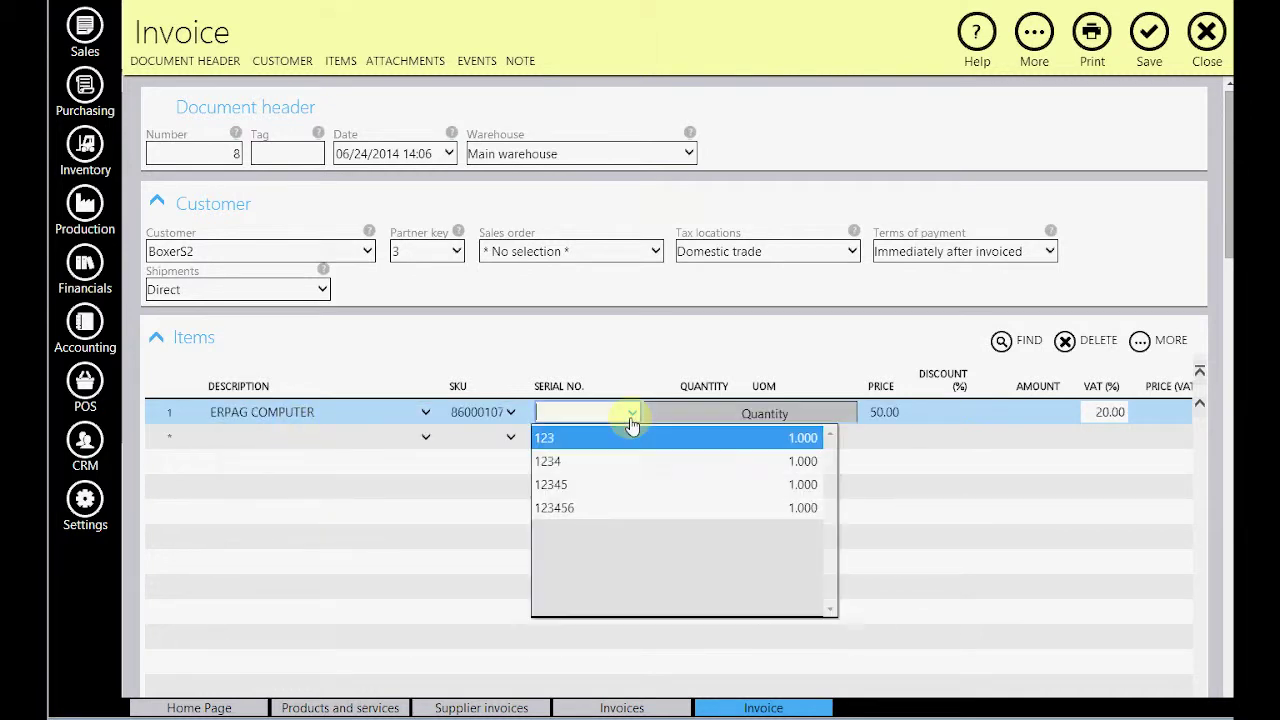
click(581, 486)
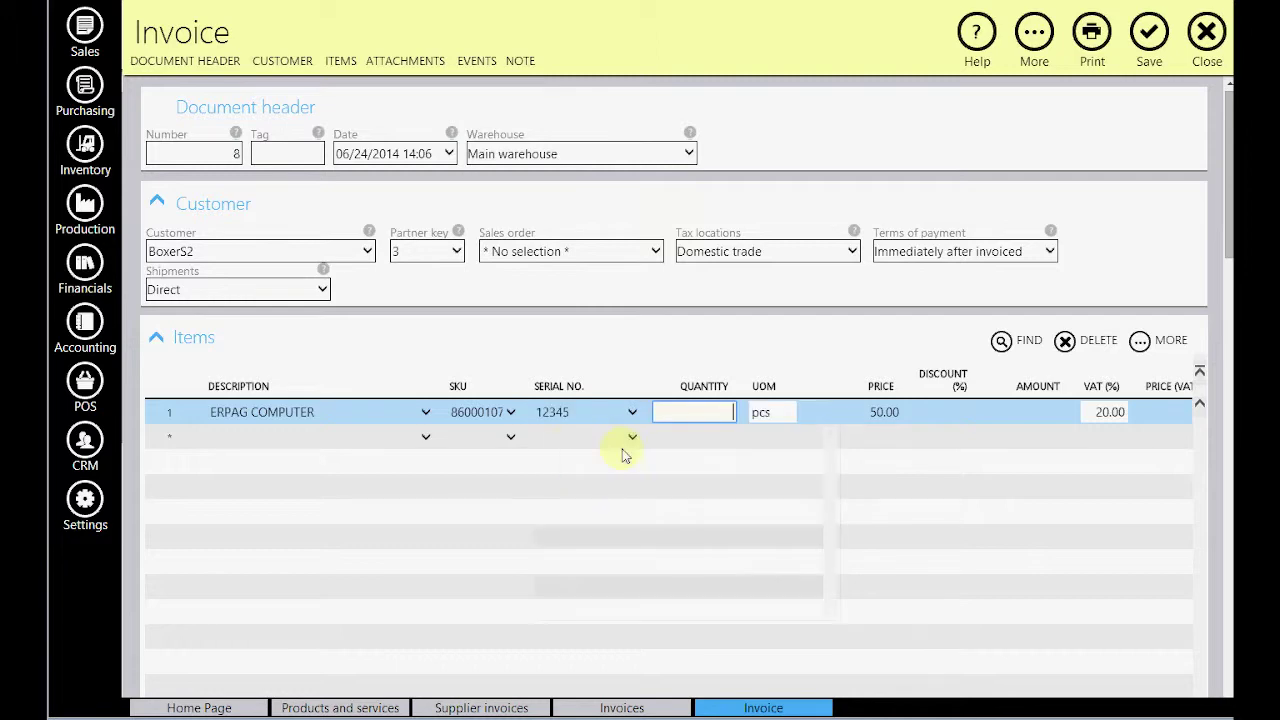
Add ERPAG COMPUTER as the second item of the sales invoice and pick a serial number for it
click(344, 435)
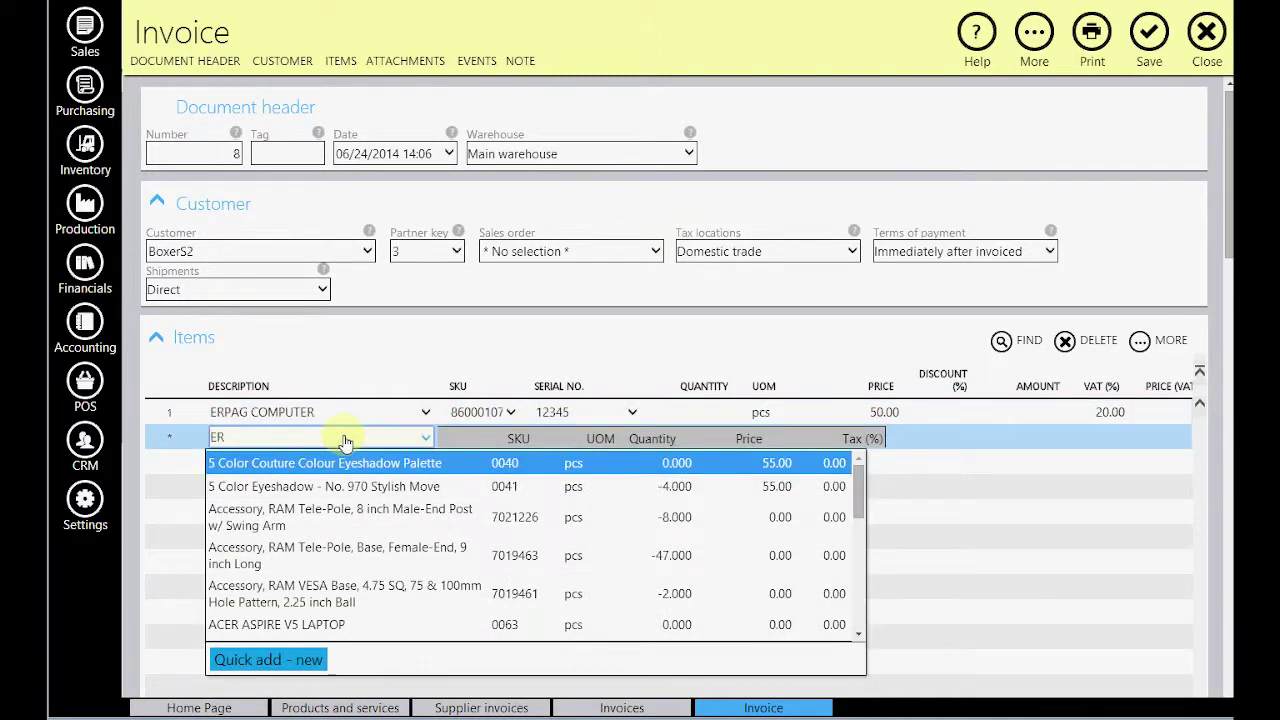
text(ER)
click(337, 461)
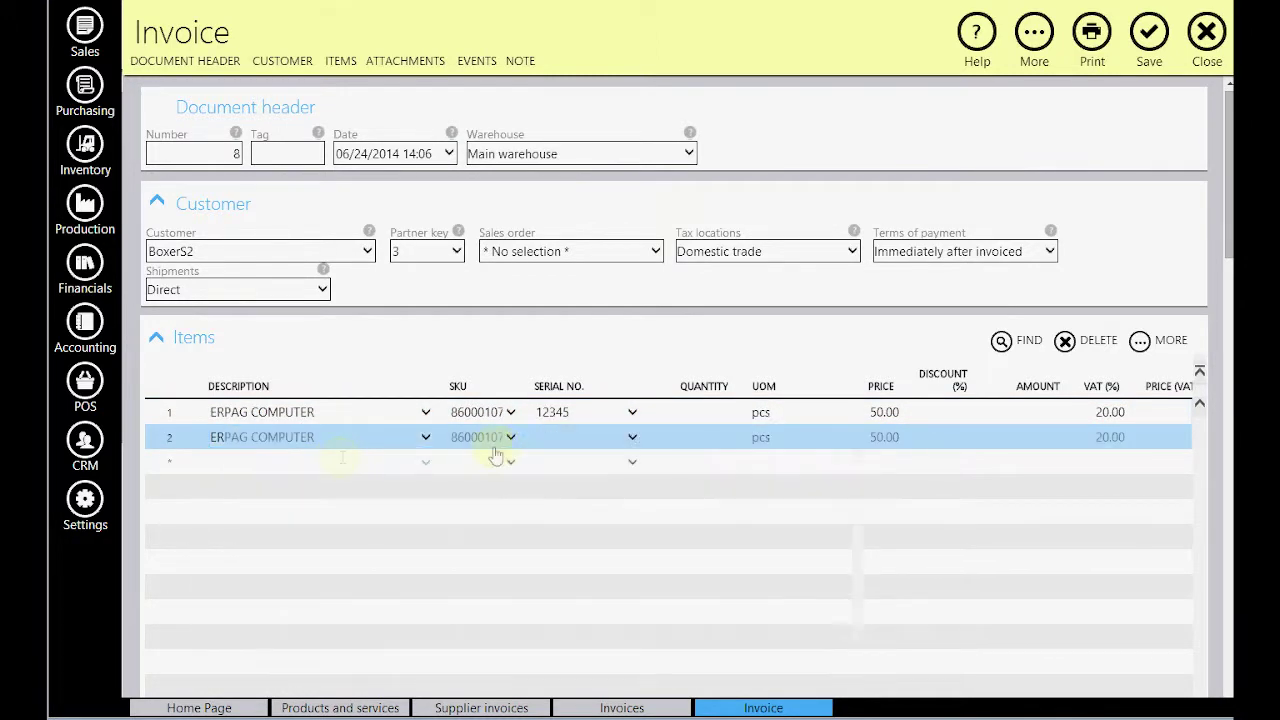
click(590, 440)
click(593, 533)
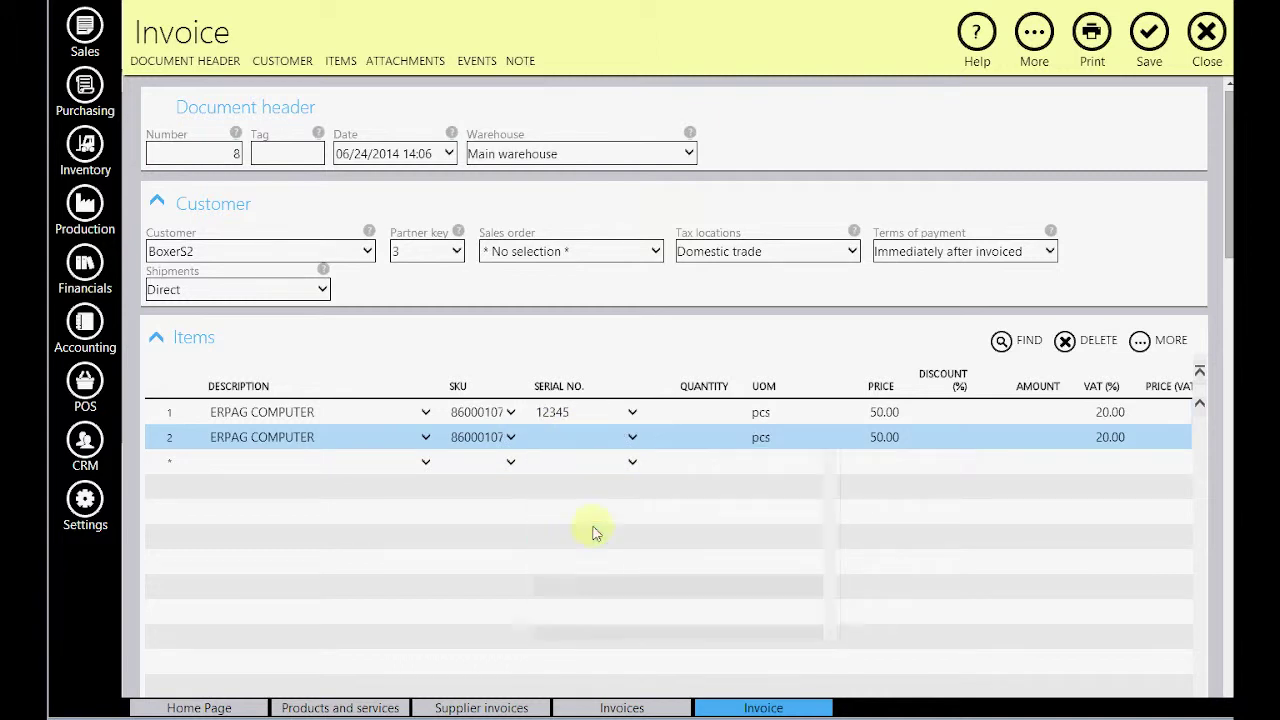
Set the quantity to 1 on both ERPAG COMPUTER lines of the sales invoice
click(703, 411)
text(1)
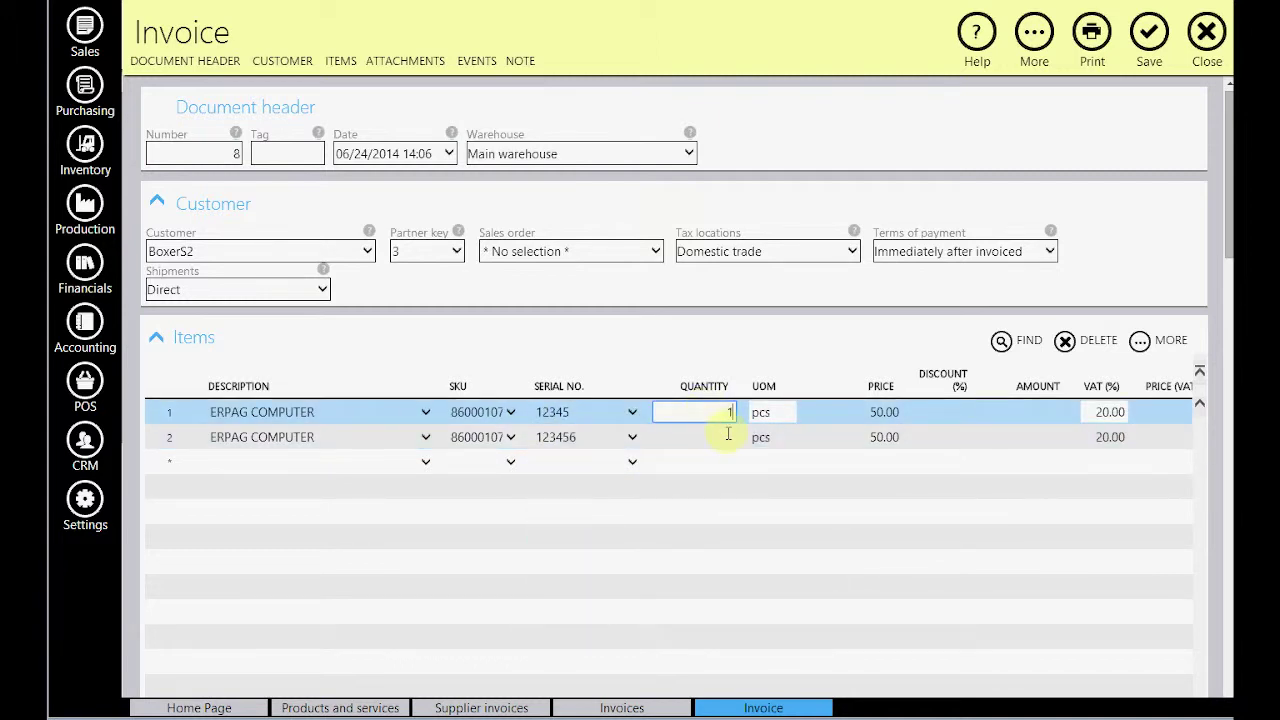
click(731, 438)
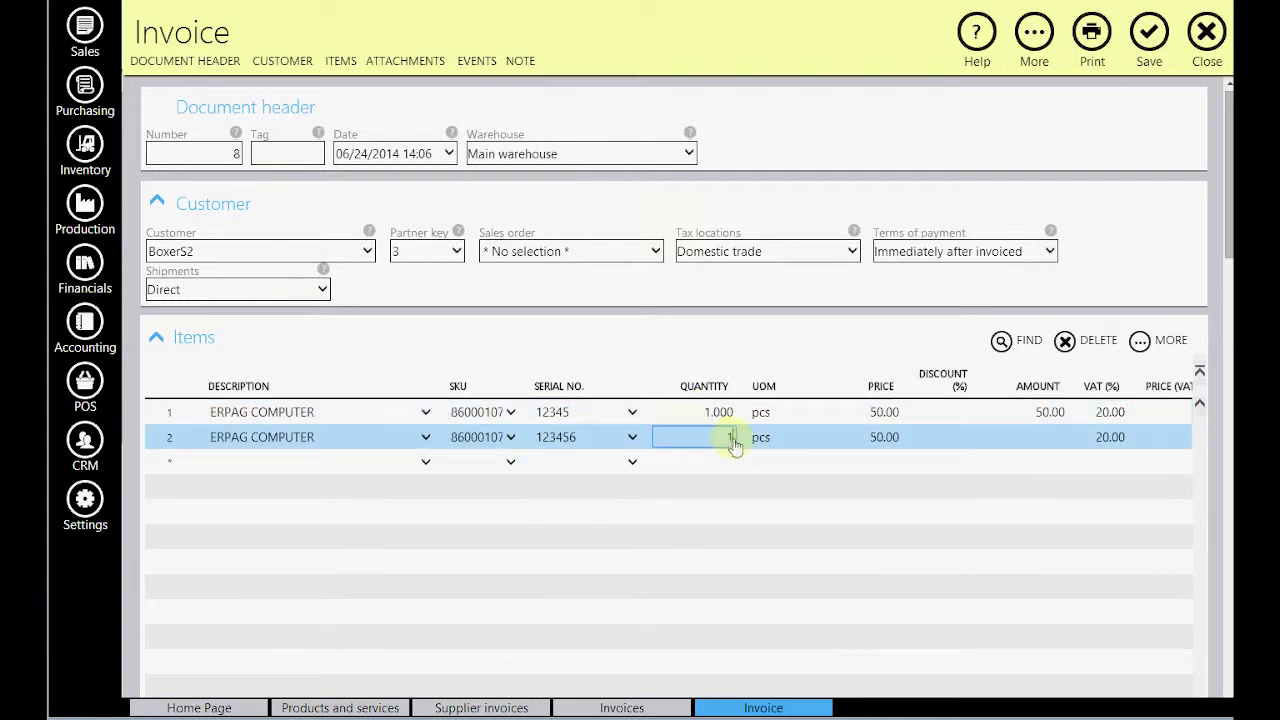
click(799, 421)
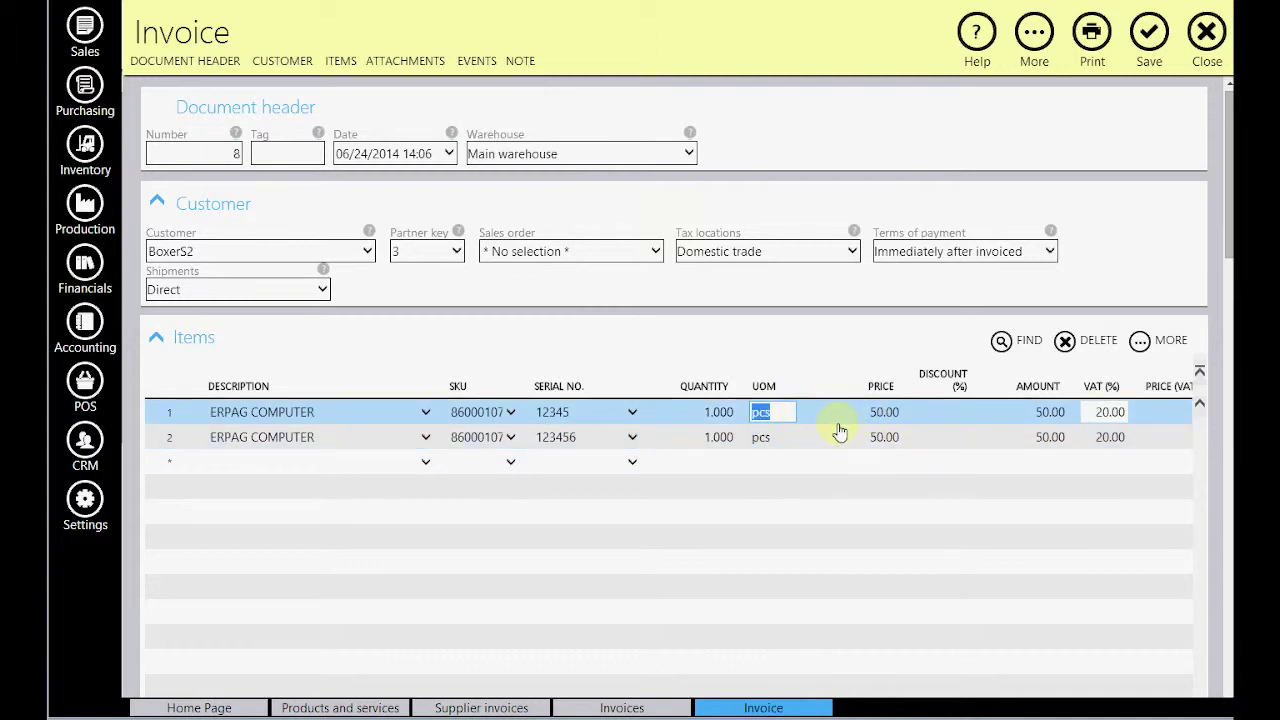
Try to save the invoice with a quantity of 2 on the line with serial number 12345
key(shift+Tab)
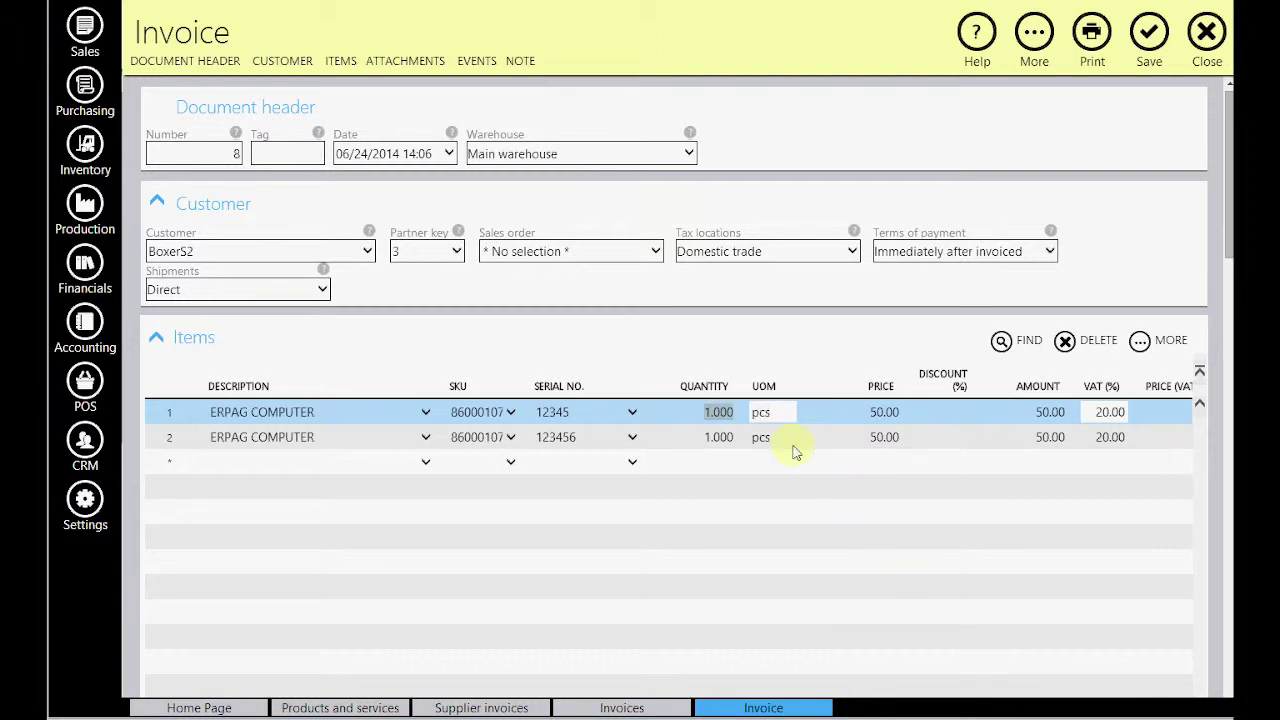
click(718, 418)
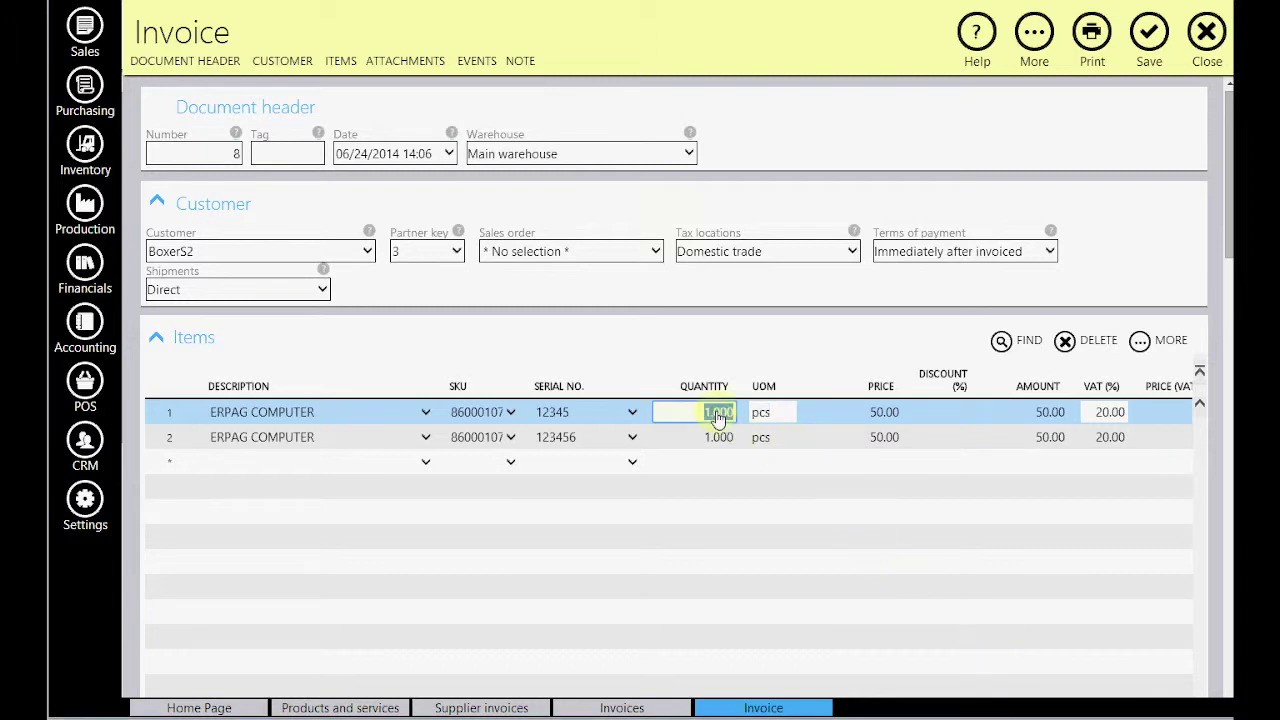
text(2)
click(845, 414)
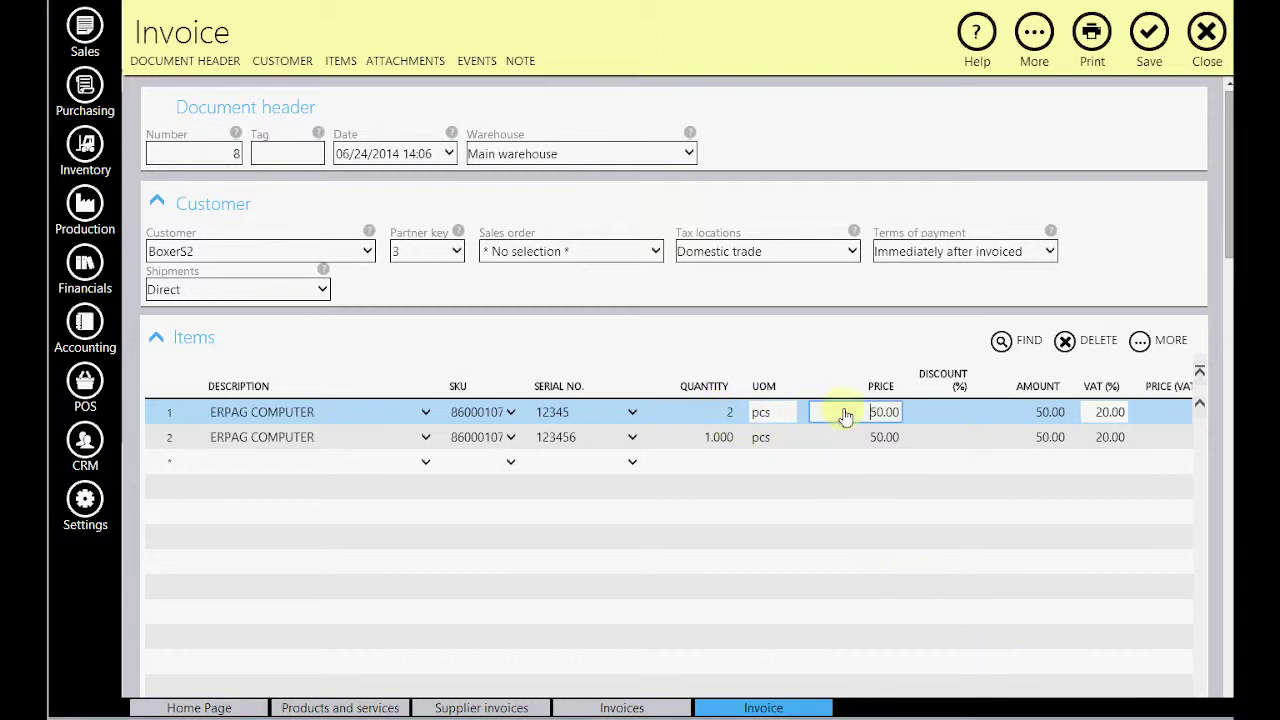
click(1149, 34)
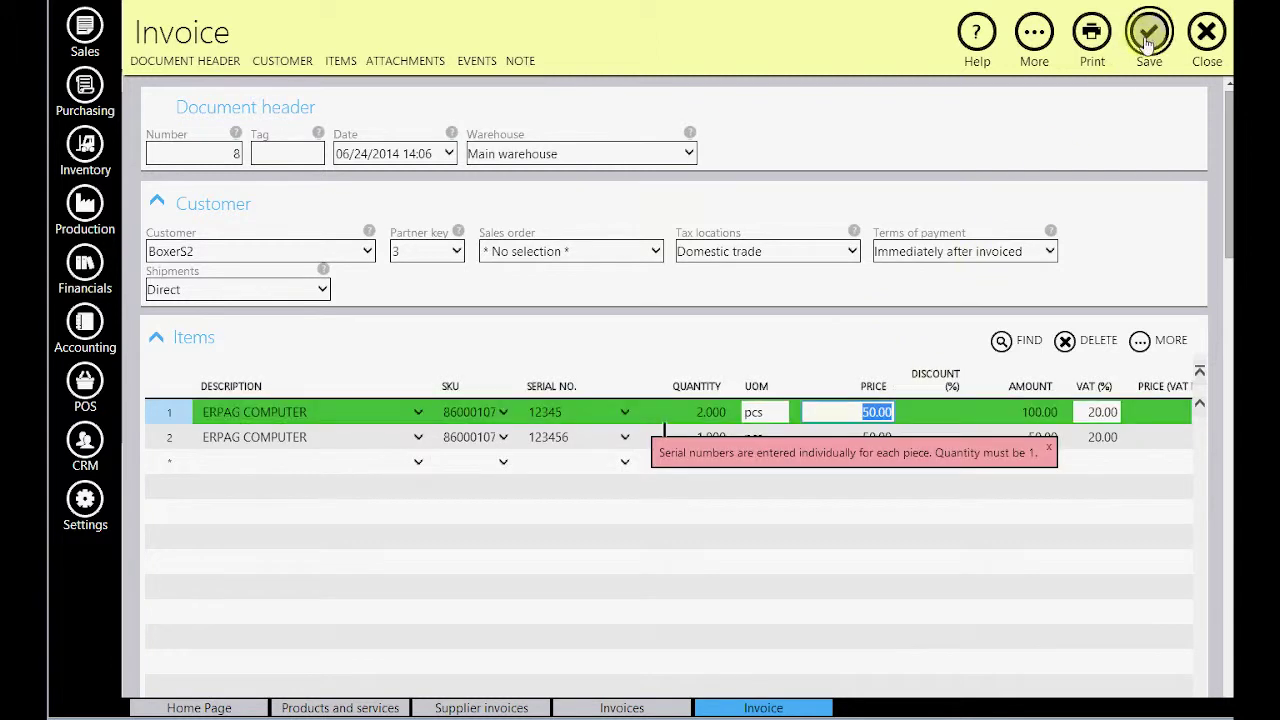
click(1048, 448)
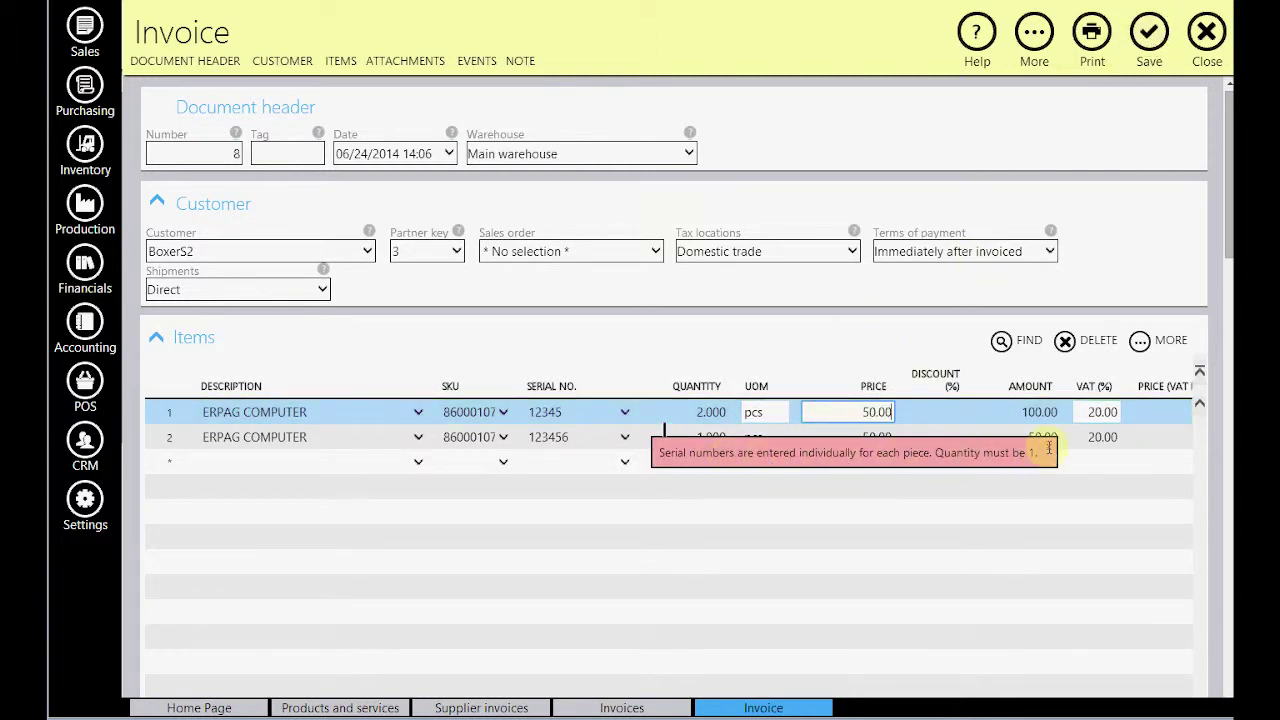
Set the first line's quantity to 1 and save the sales invoice
click(722, 412)
text(1)
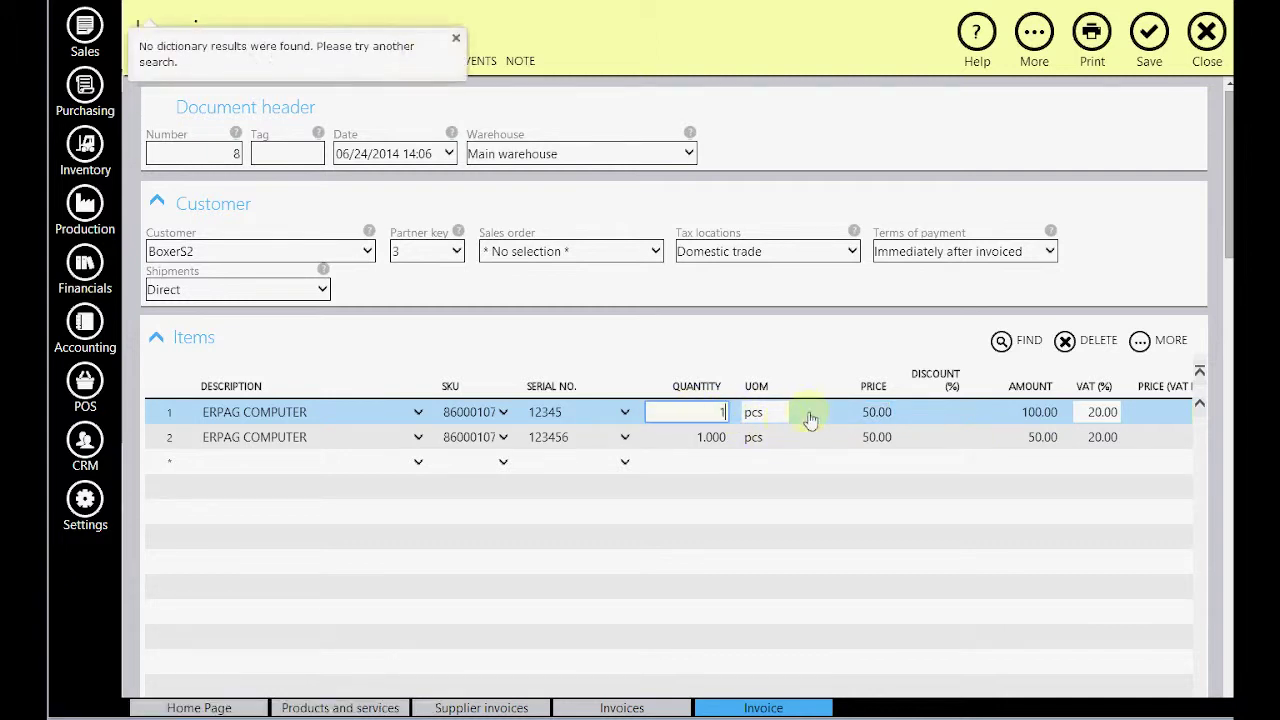
click(810, 414)
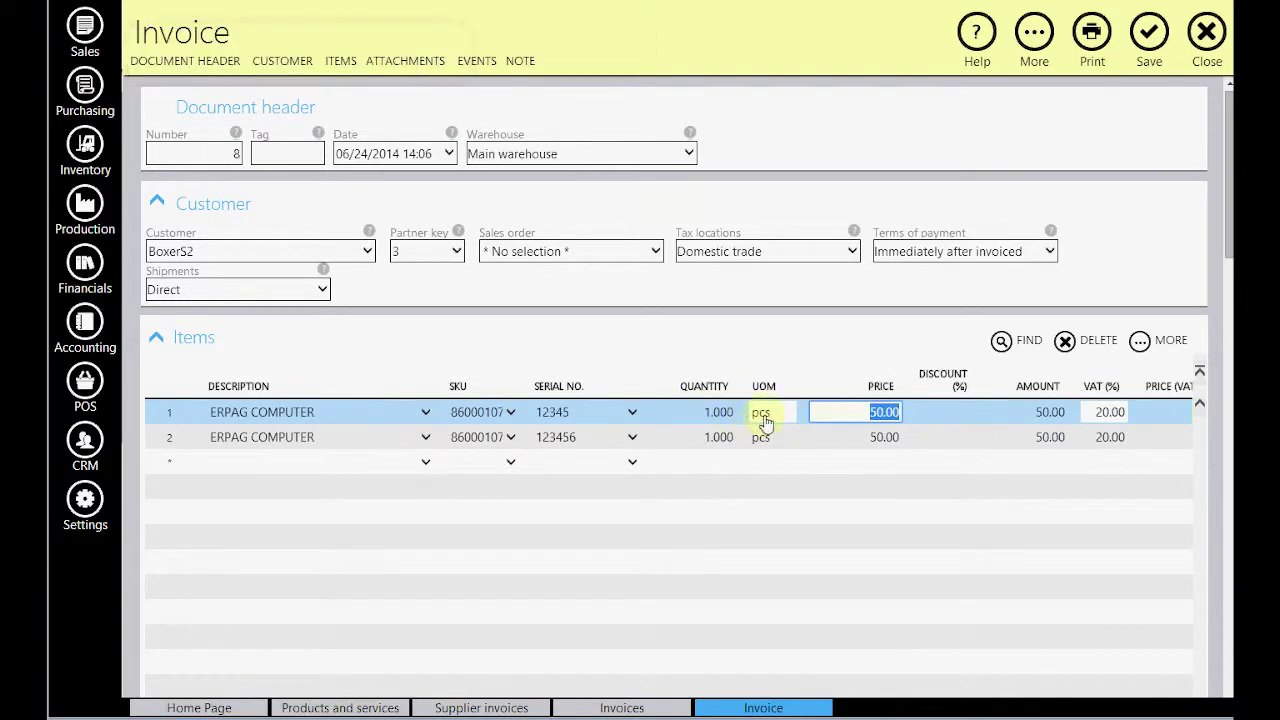
click(1147, 34)
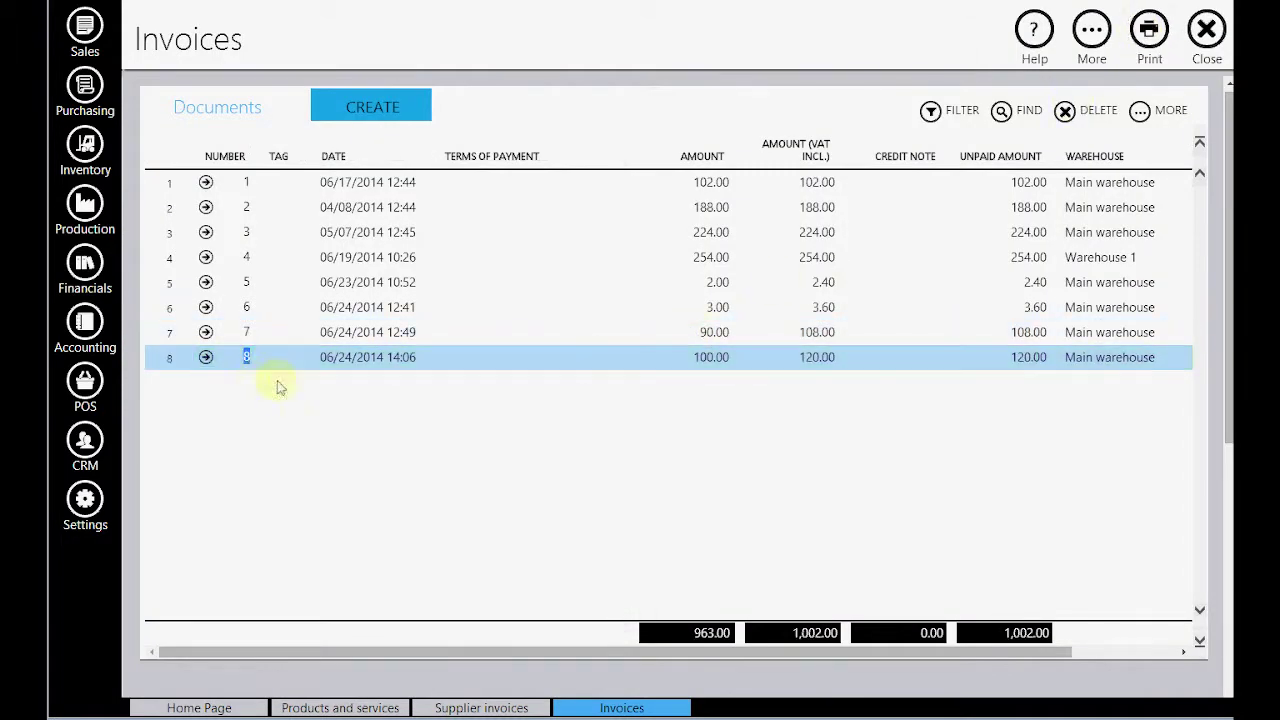
Reopen sales invoice 8 and view its print report
click(206, 358)
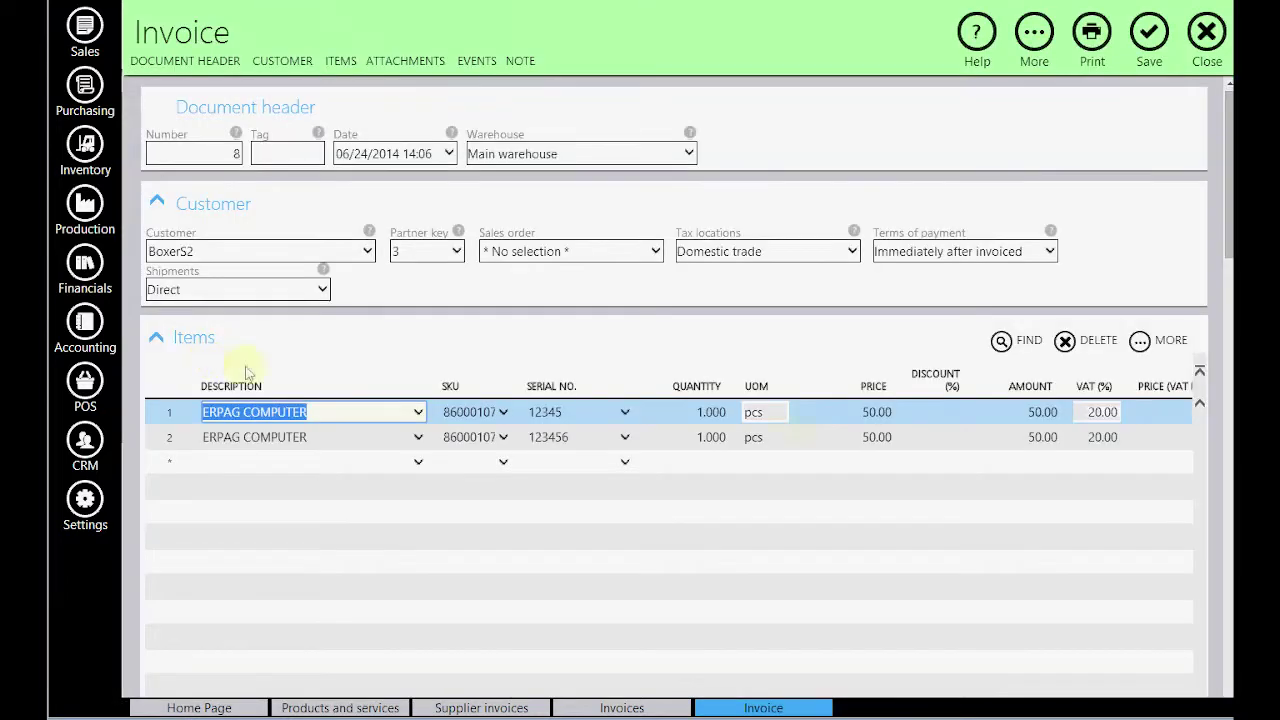
click(1092, 40)
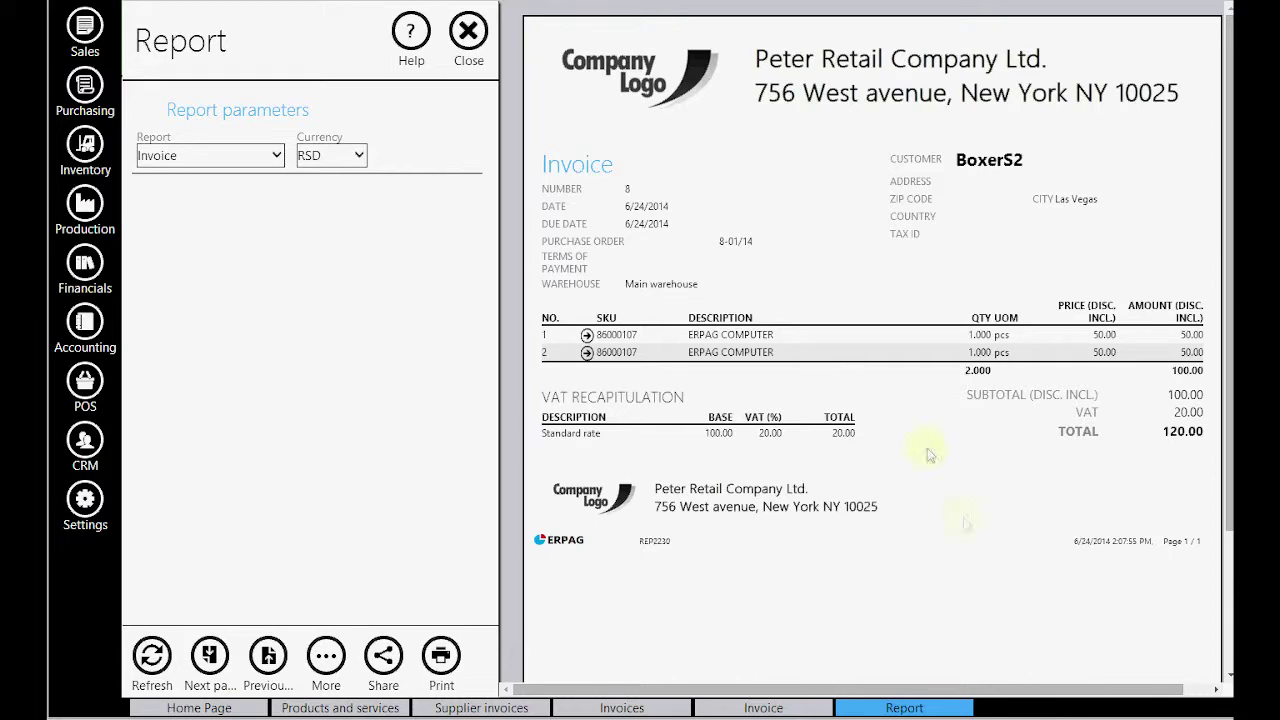
Add a new invoice template for the Invoice document type with the description "INVOICE- SERIAL NO."
click(85, 499)
click(843, 193)
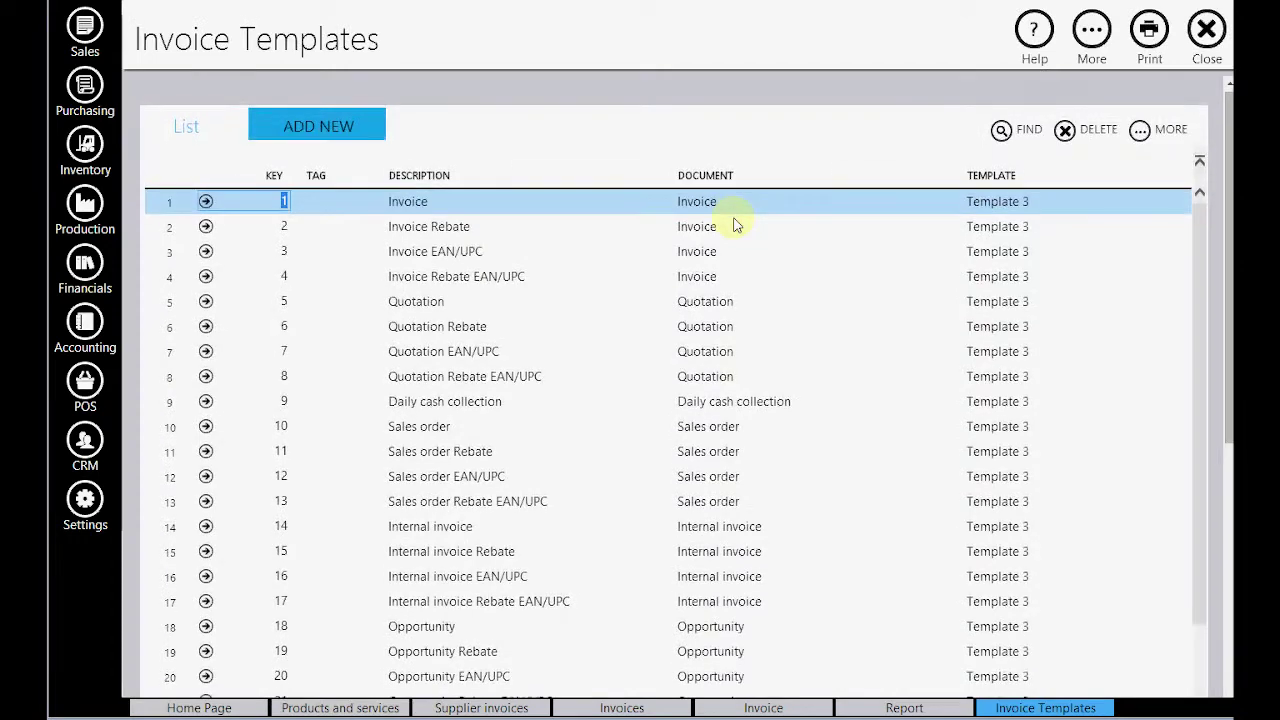
click(345, 126)
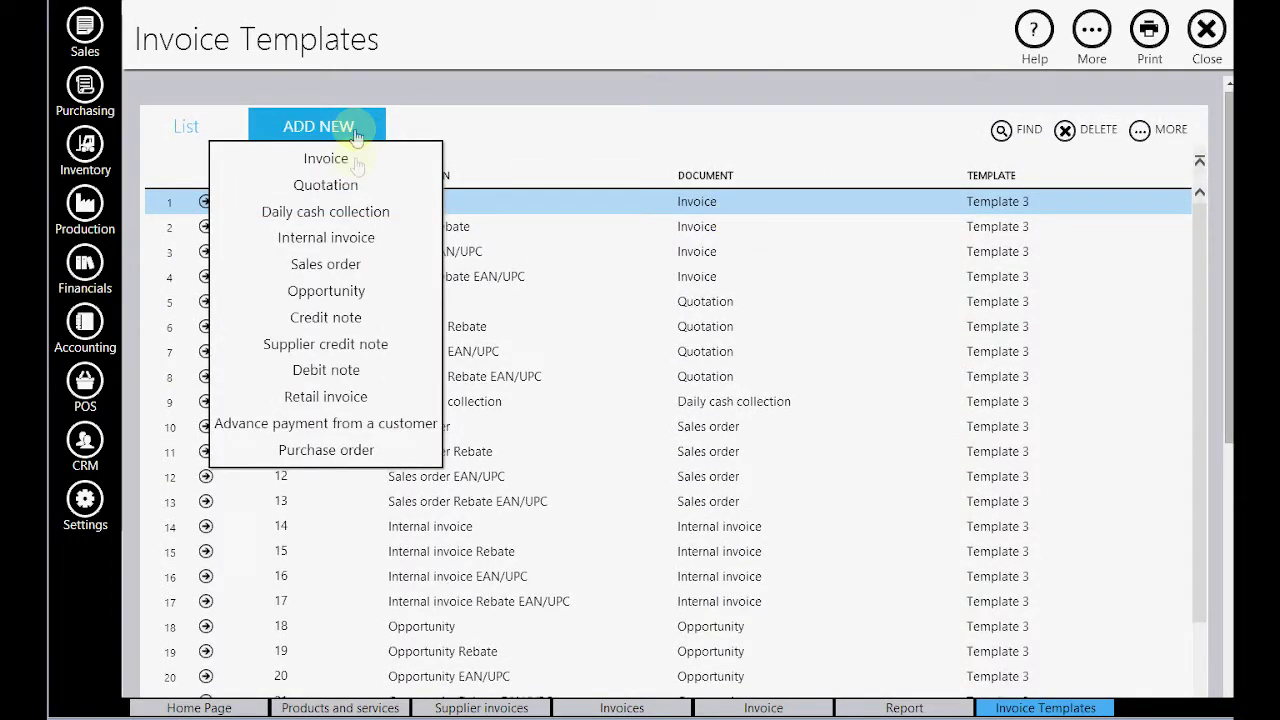
click(358, 164)
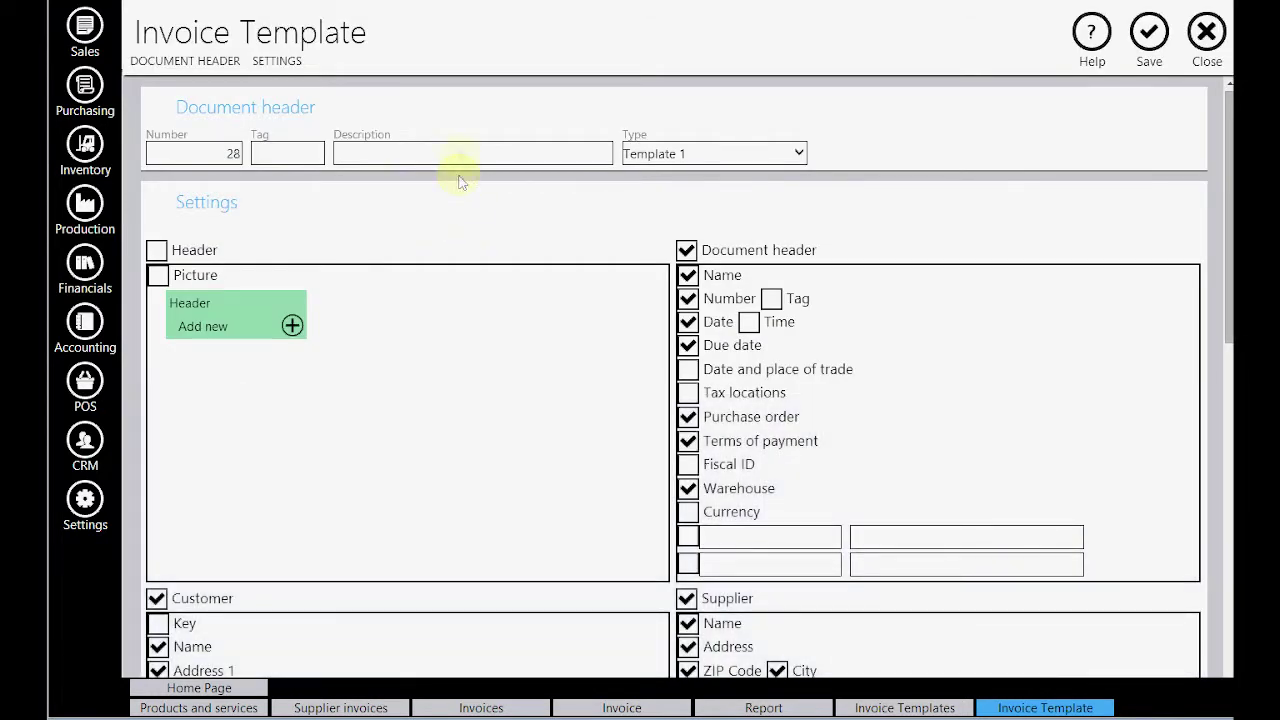
click(462, 153)
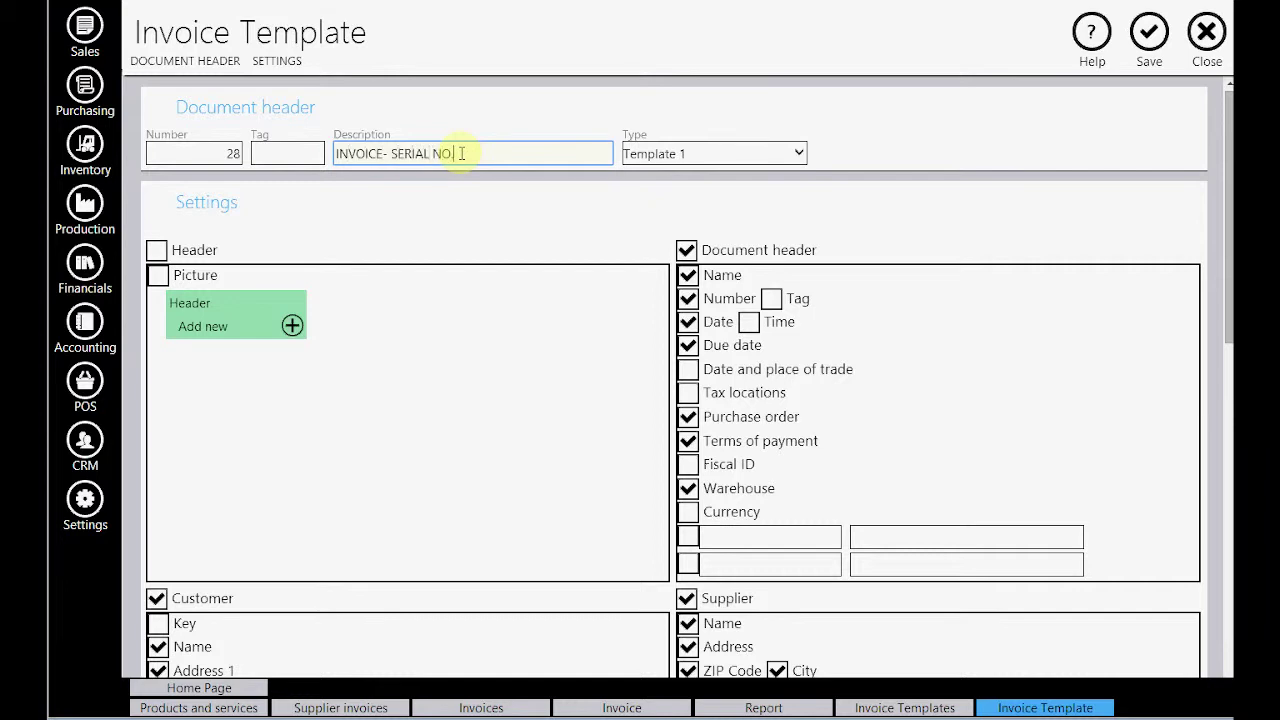
Include the serial number in the template's document content and save the template
scroll(462, 153, down, 1)
scroll(462, 153, up, 1)
scroll(462, 153, down, 1)
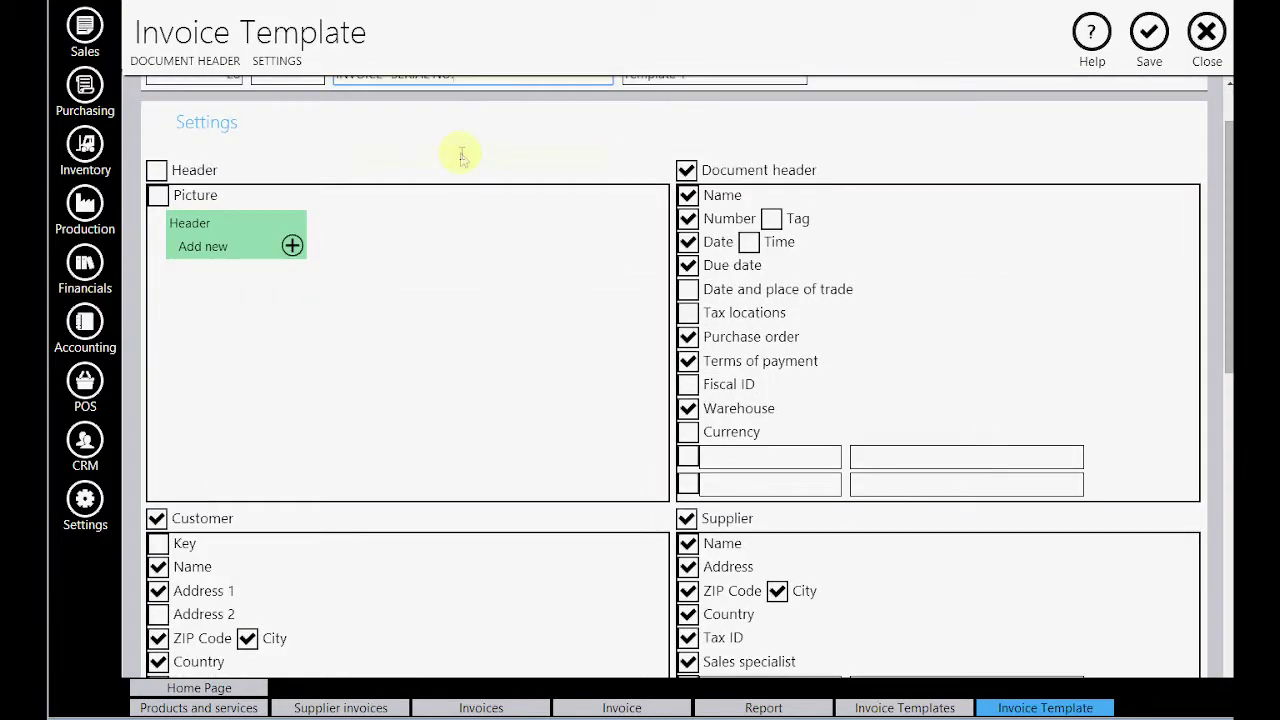
scroll(462, 158, down, 4)
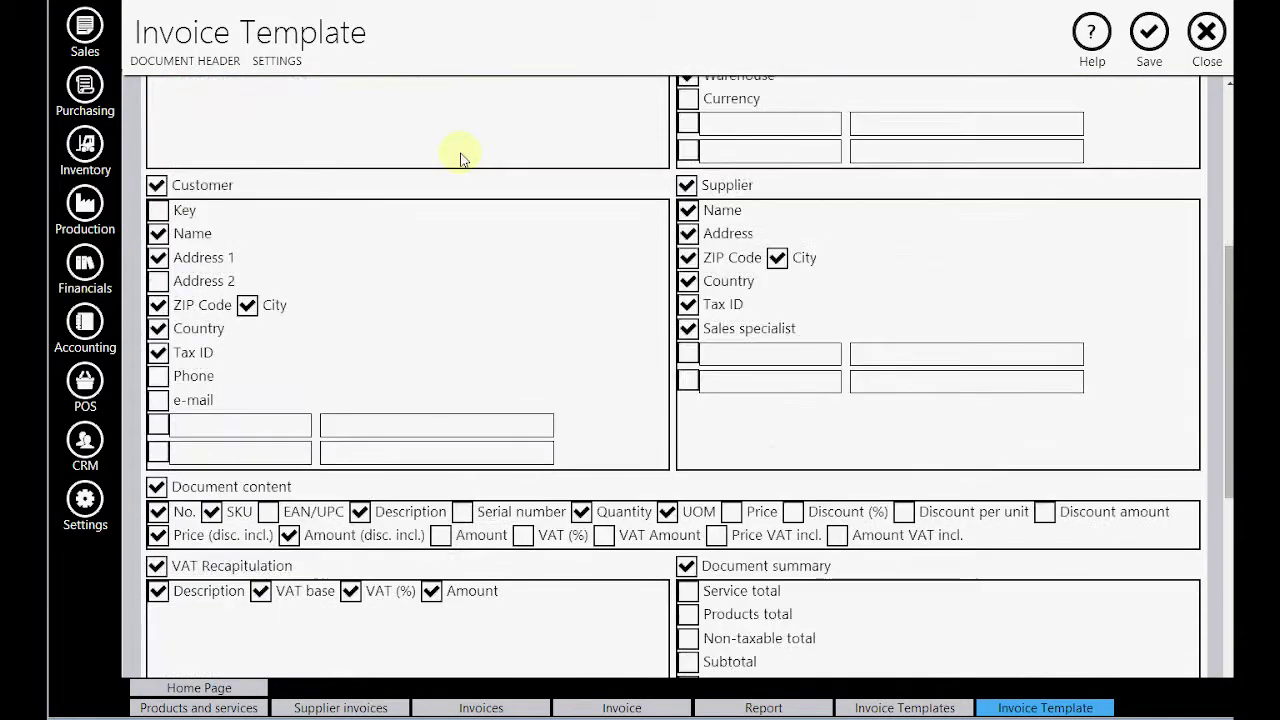
click(462, 511)
click(1149, 32)
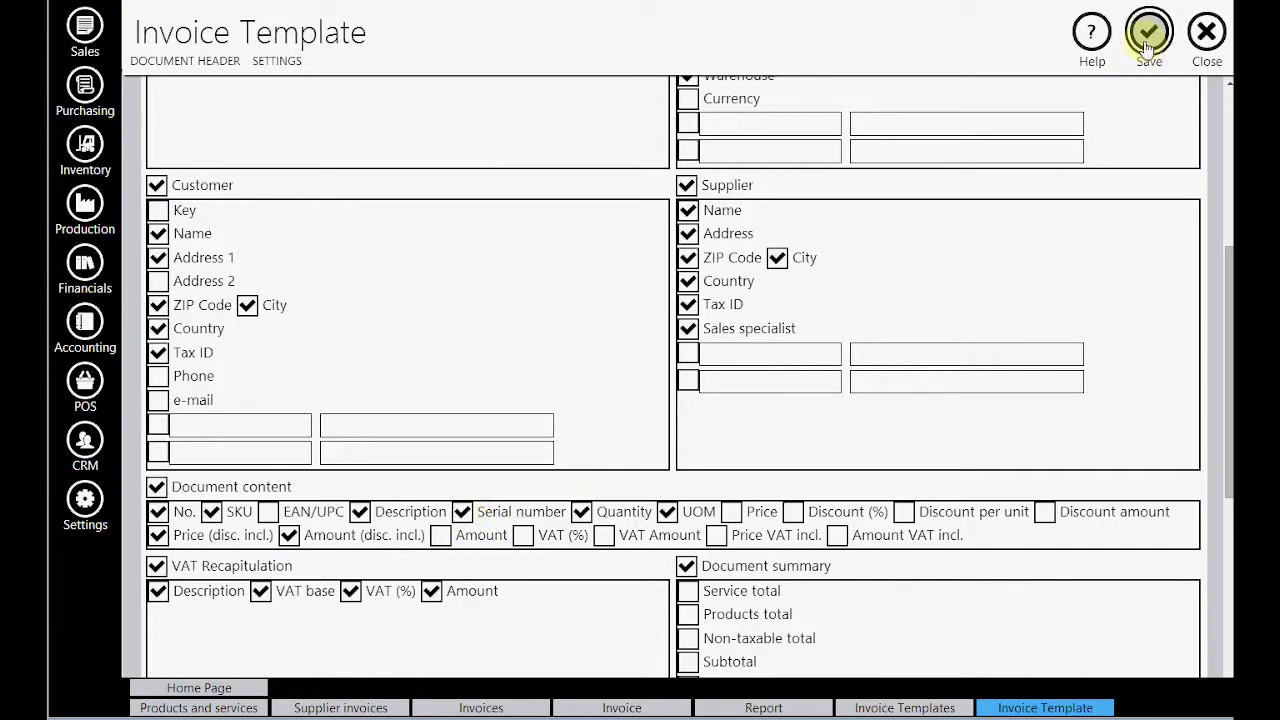
scroll(1135, 119, up, 1)
scroll(1135, 119, up, 4)
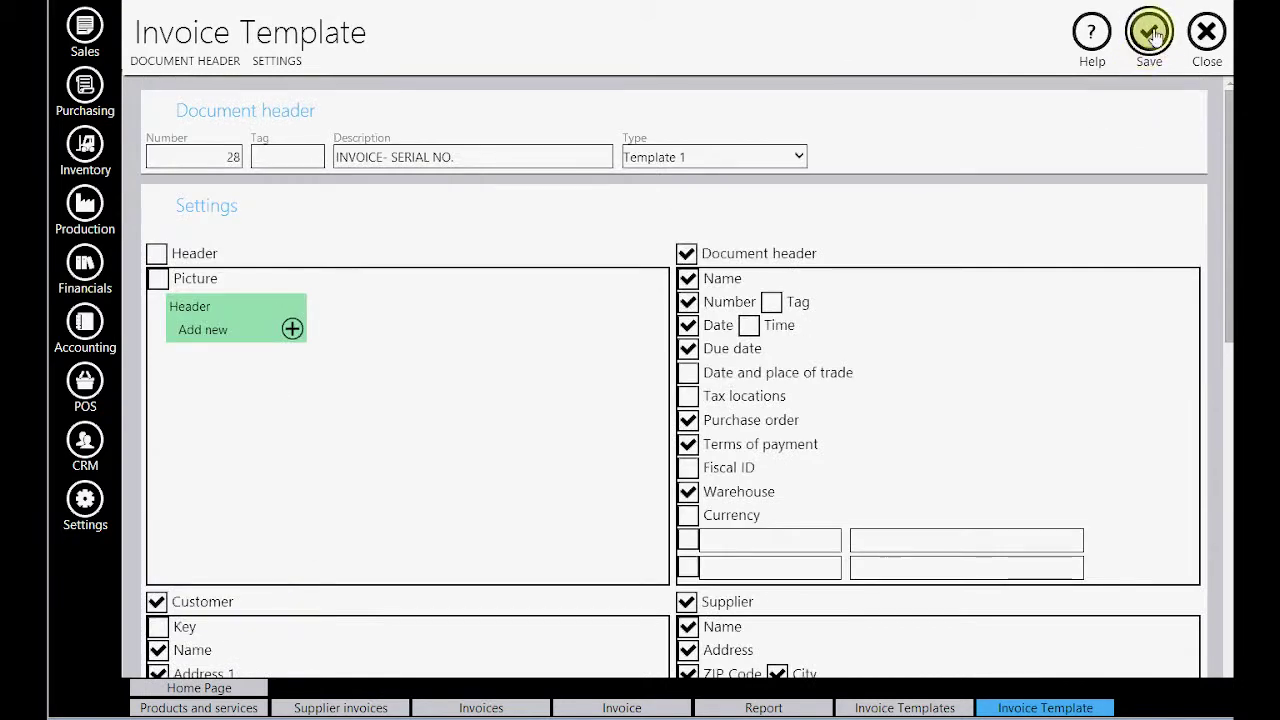
click(1152, 34)
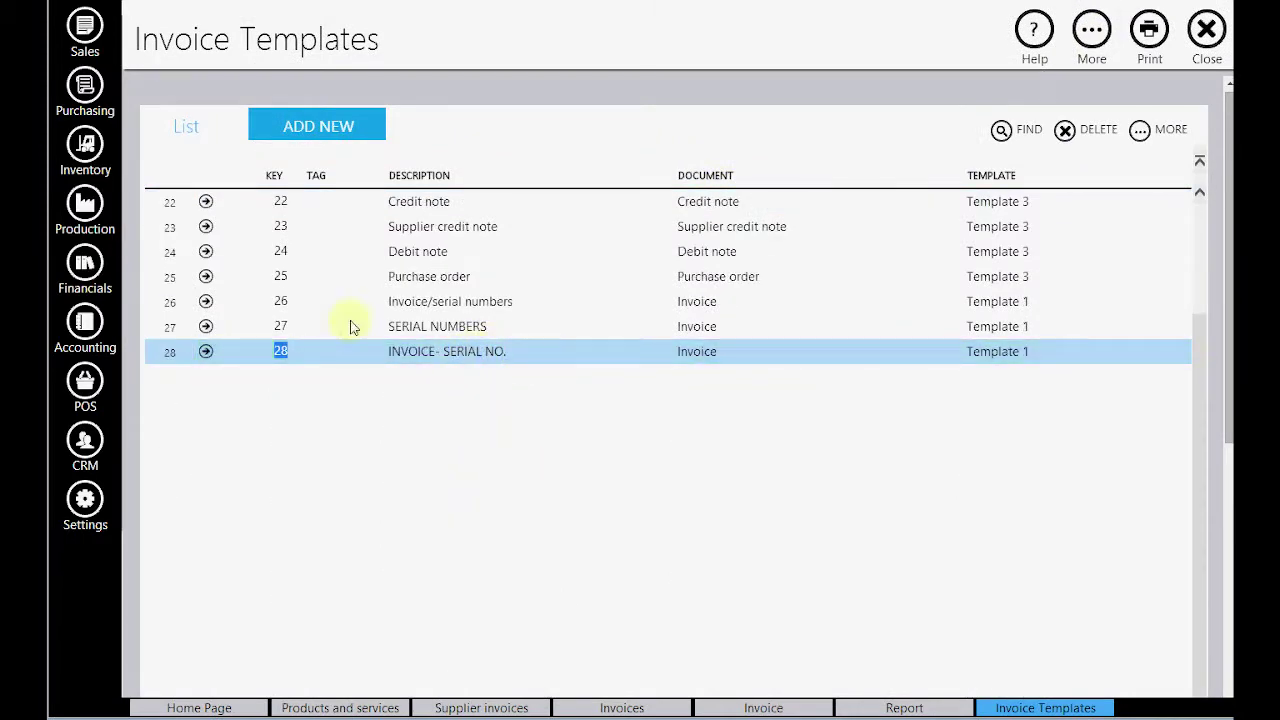
Close the template list and the old print report, and generate the invoice's print report again
click(1206, 30)
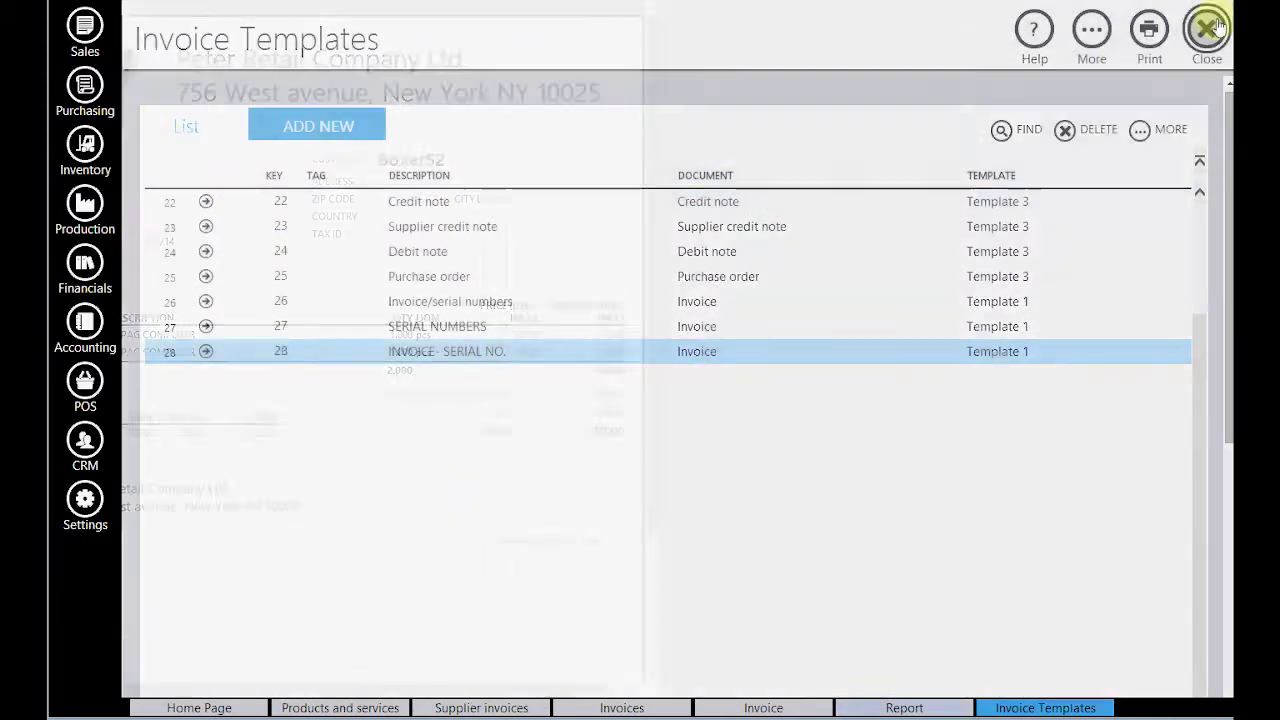
click(468, 30)
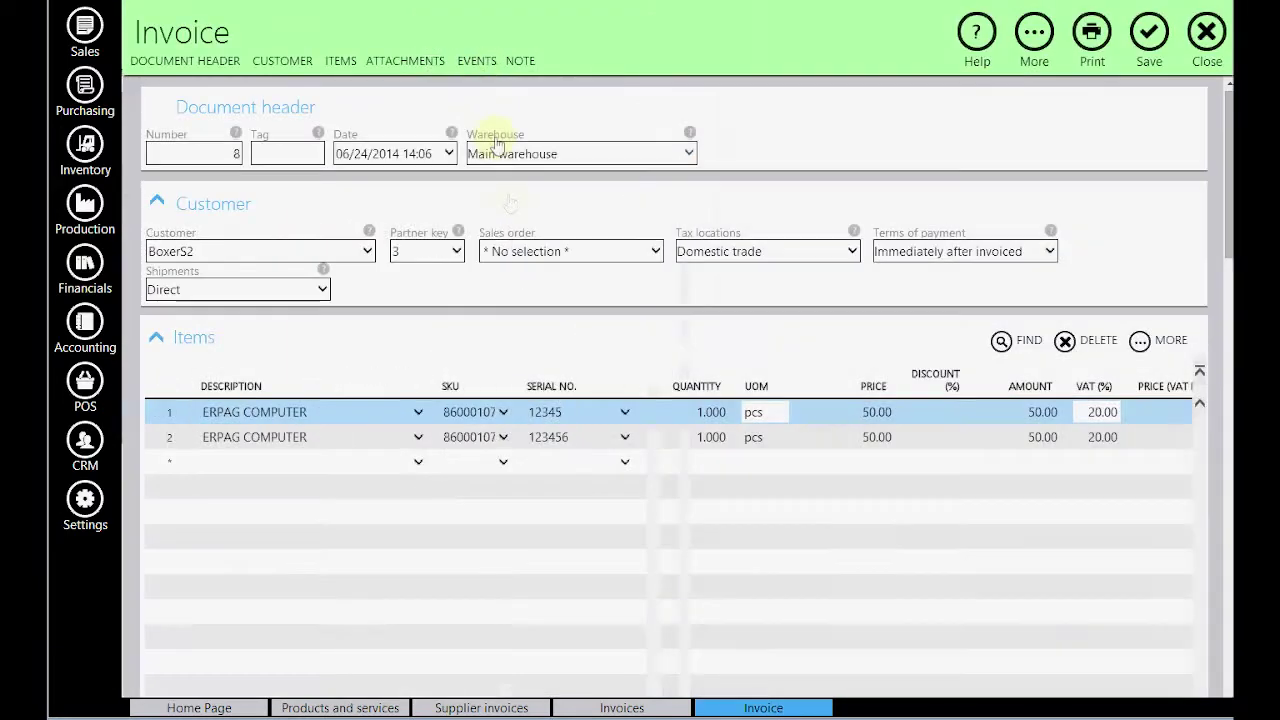
click(1094, 33)
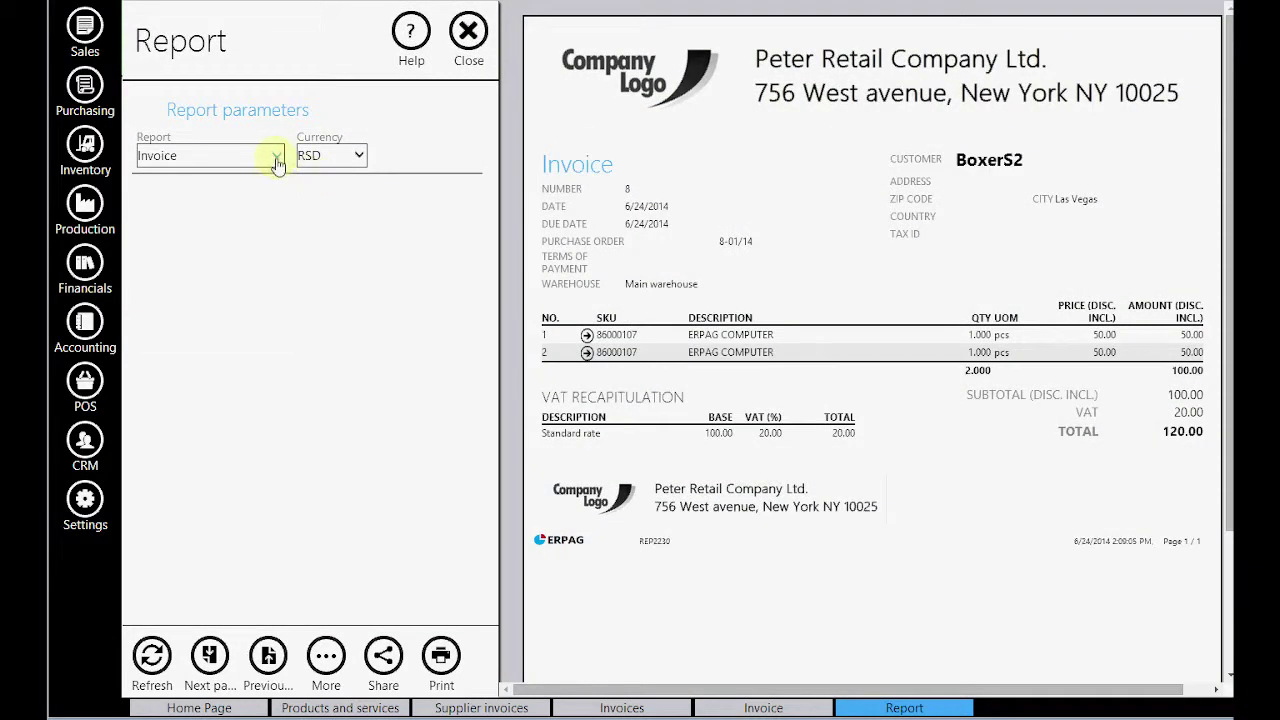
Switch the report to the INVOICE- SERIAL NO. template and refresh it
click(276, 158)
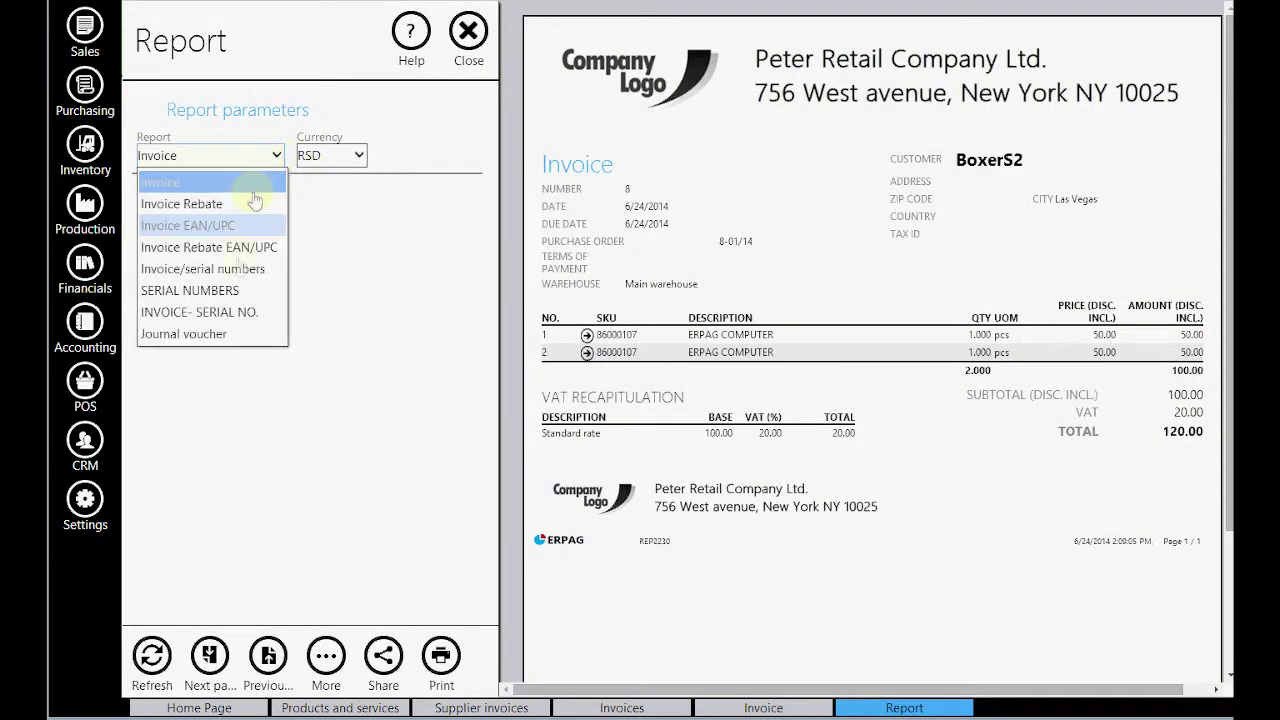
click(199, 318)
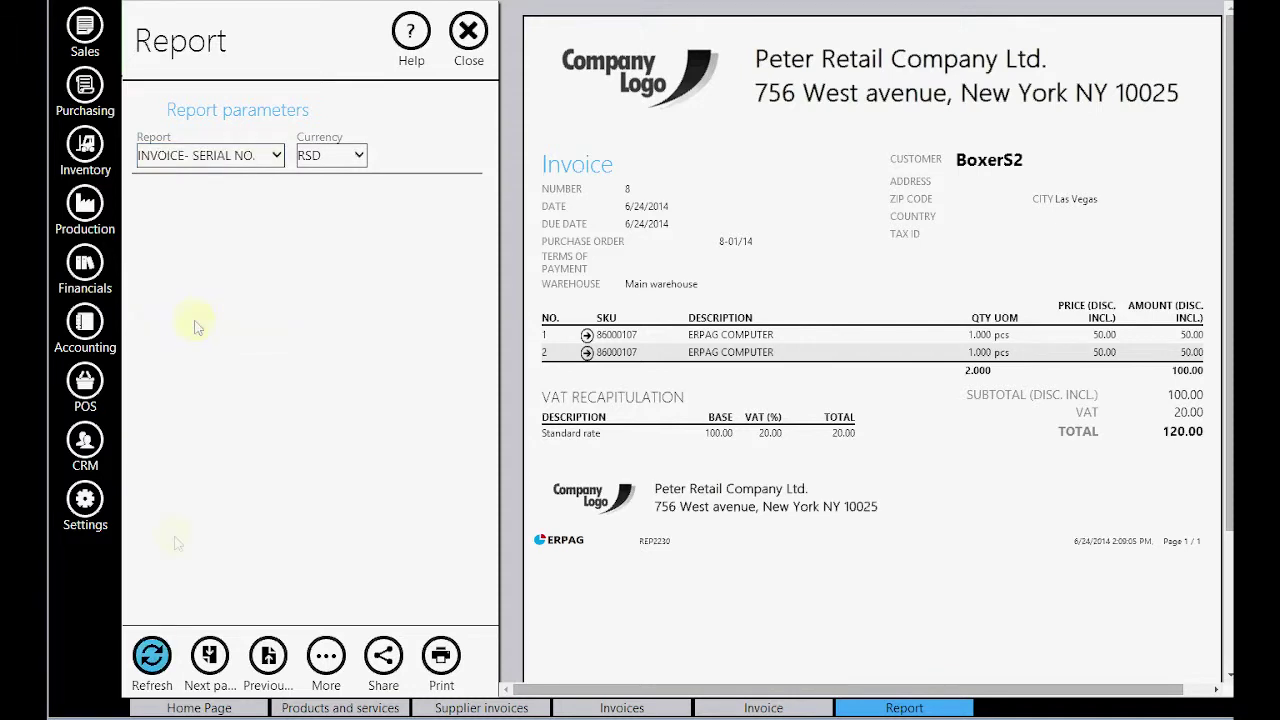
click(152, 655)
click(152, 655)
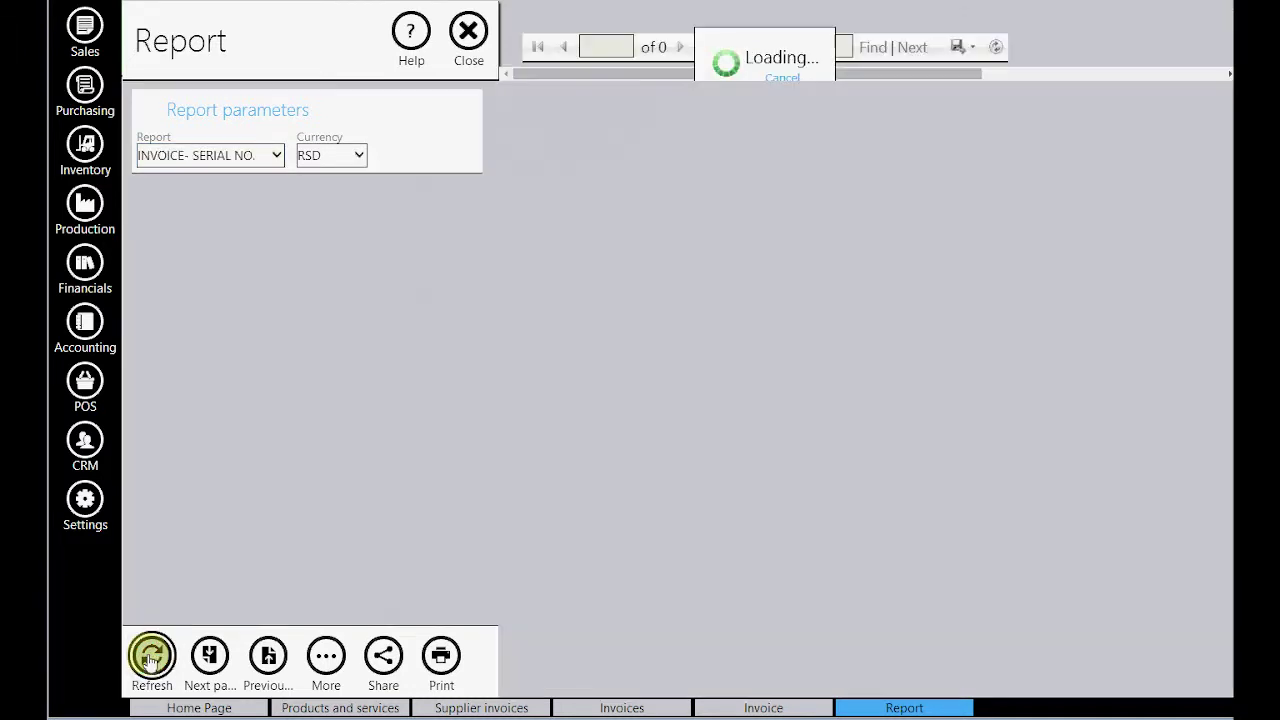